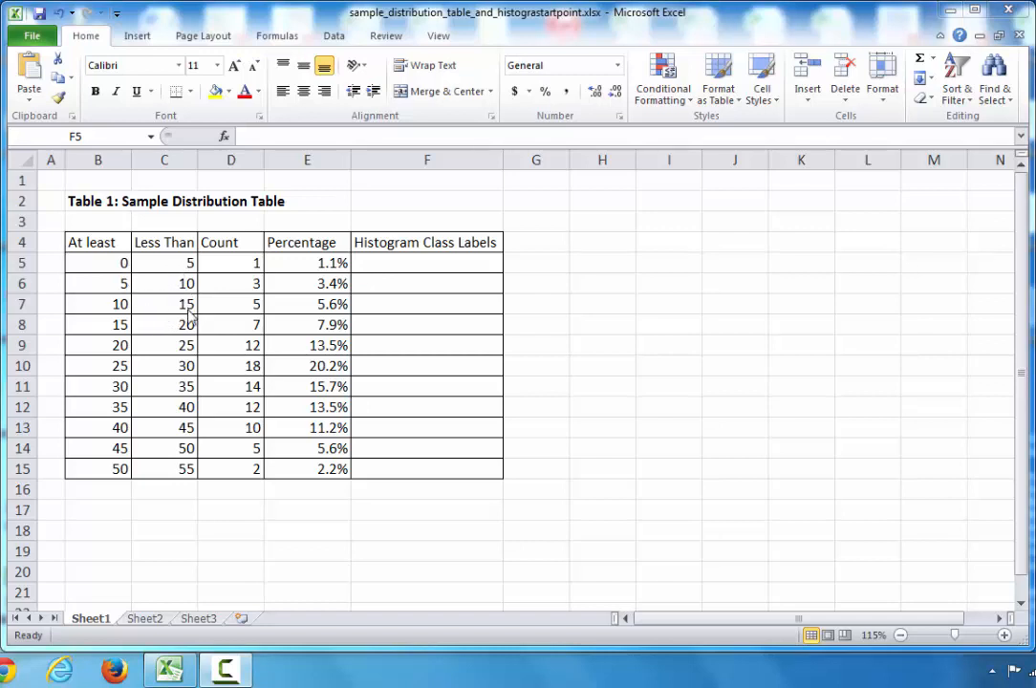
Step: Enter the formula =B5&" to "&C5 in cell F5 to build the first histogram class label
{"action": "left_click", "coordinate": [414, 265]}
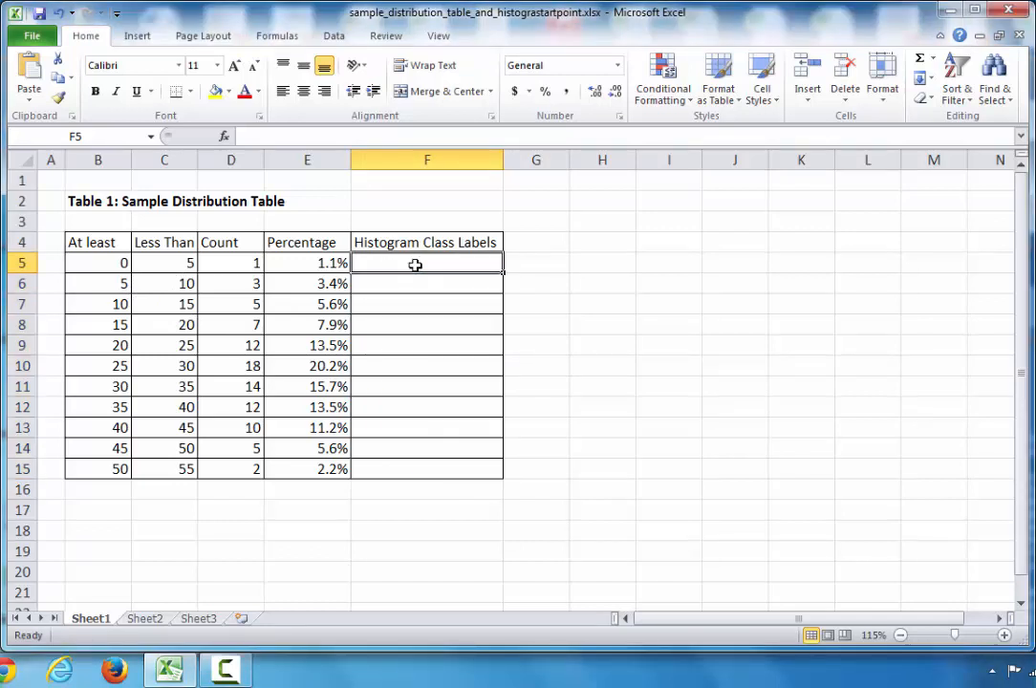
{"action": "type", "text": "="}
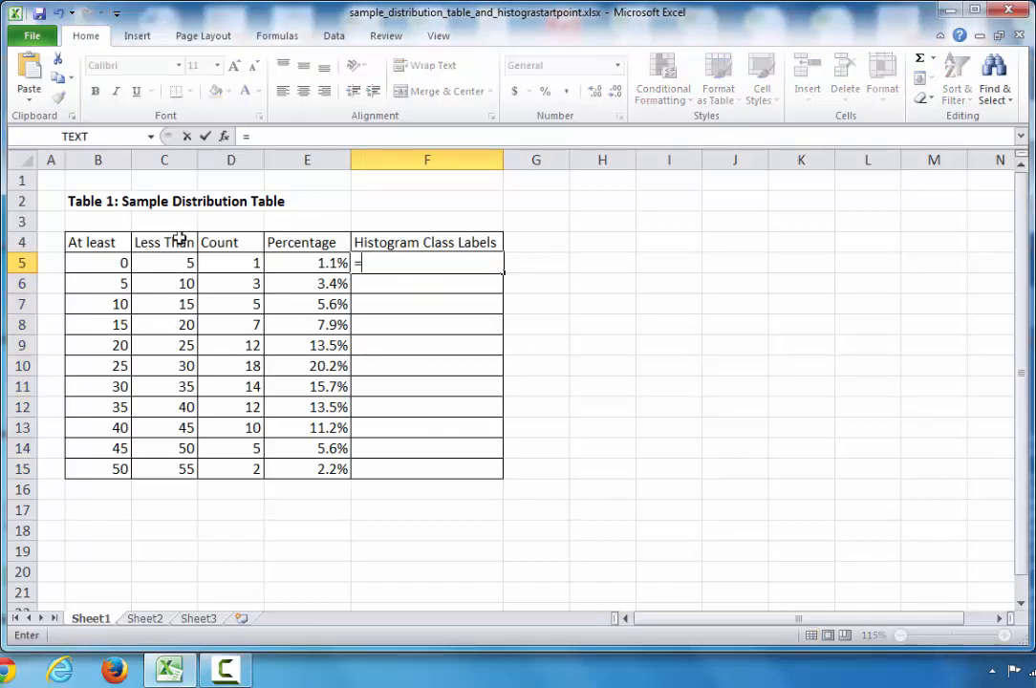
{"action": "left_click", "coordinate": [102, 262]}
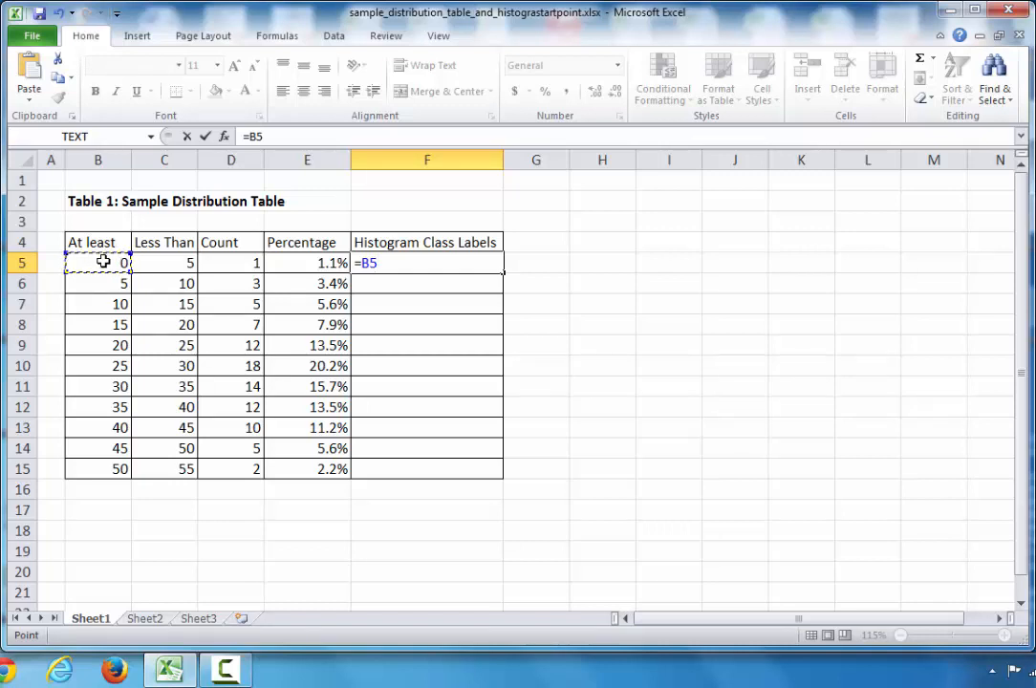
{"action": "type", "text": "&"}
{"action": "type", "text": "\" to \""}
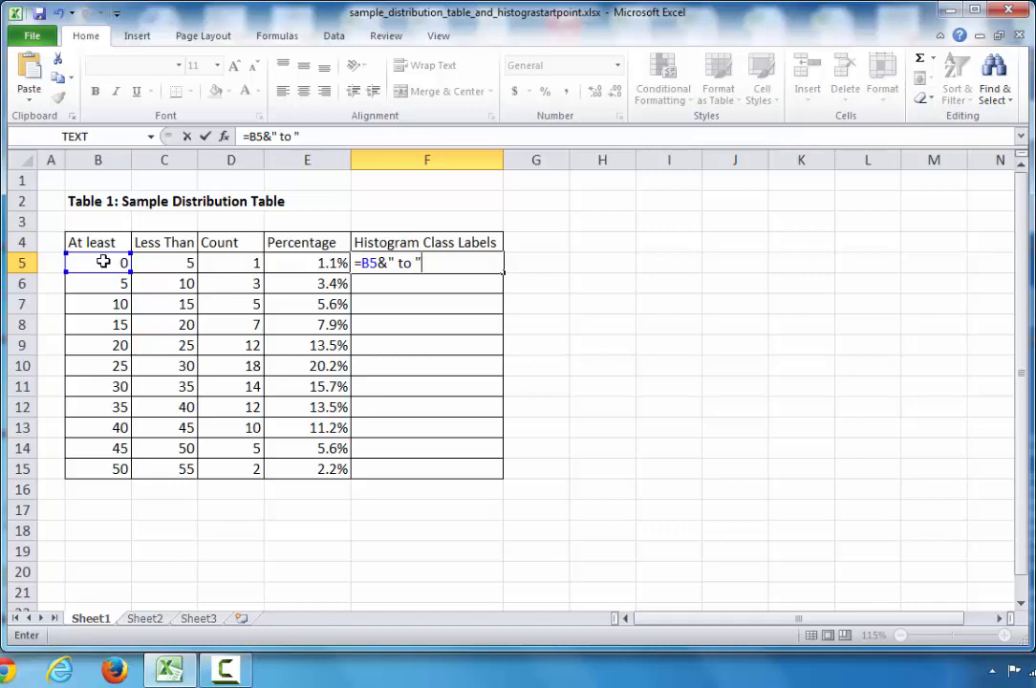
{"action": "type", "text": "&"}
{"action": "left_click", "coordinate": [183, 261]}
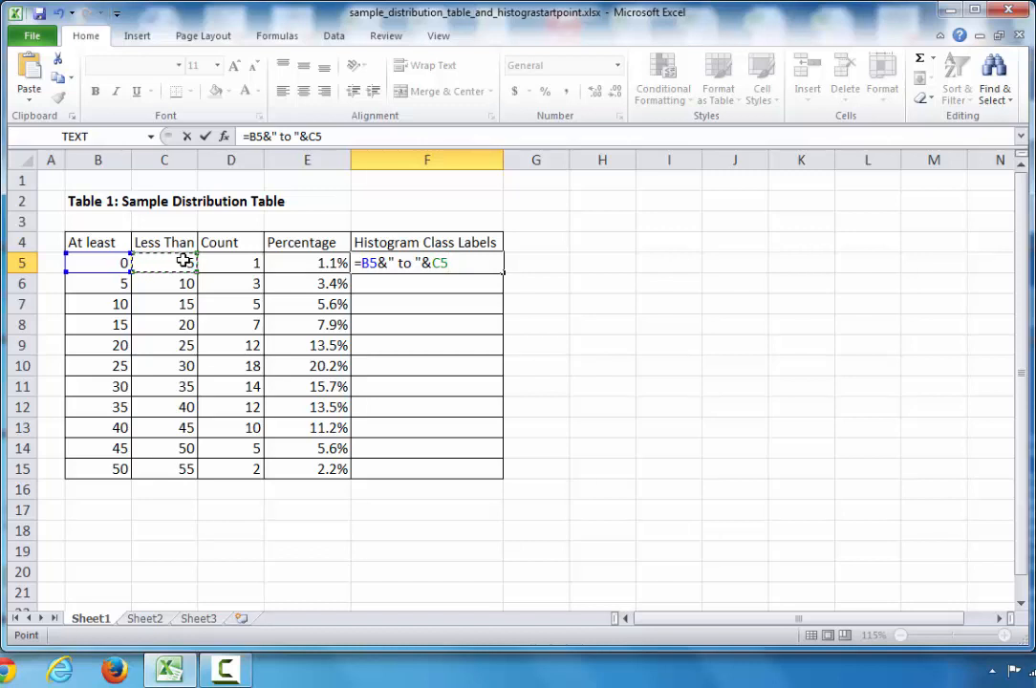
{"action": "key", "text": "Return"}
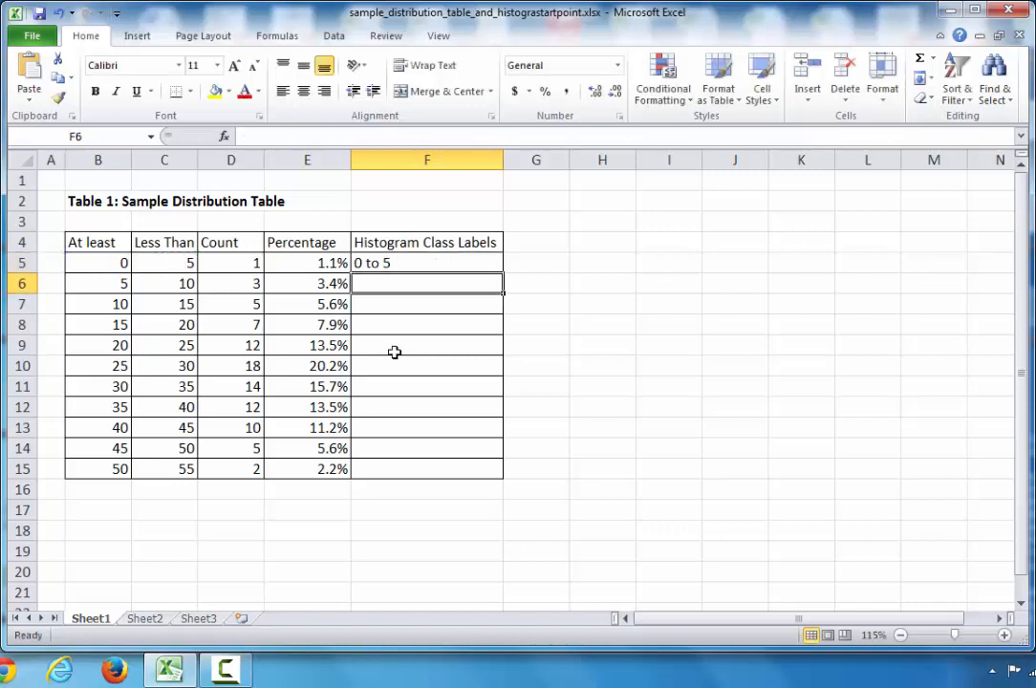
{"action": "left_click", "coordinate": [429, 263]}
{"action": "key", "text": "F2"}
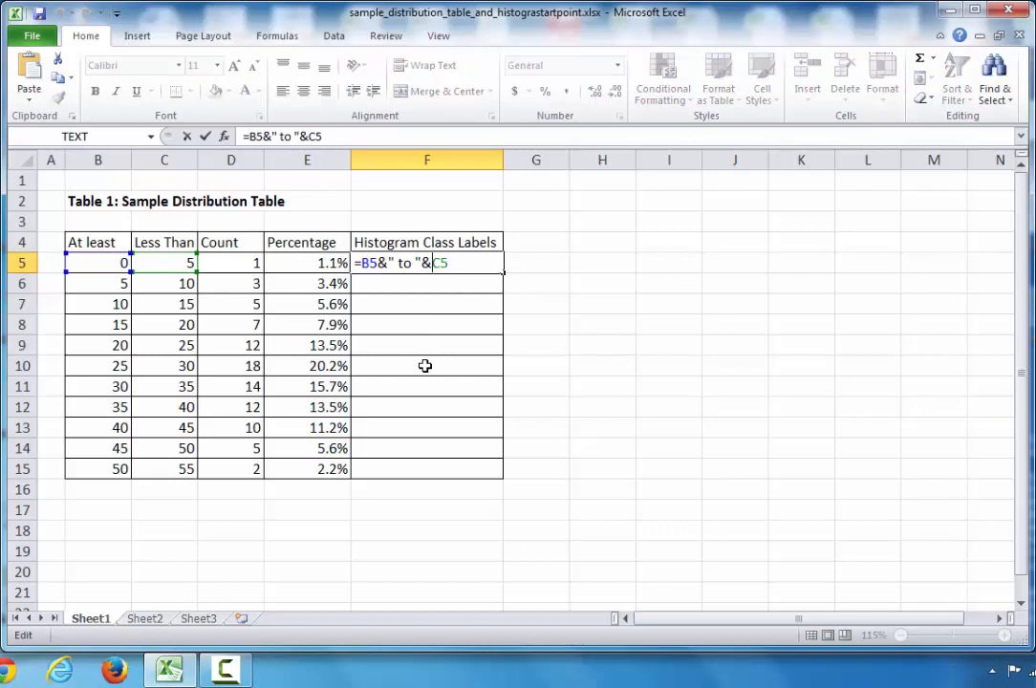
{"action": "key", "text": "Return"}
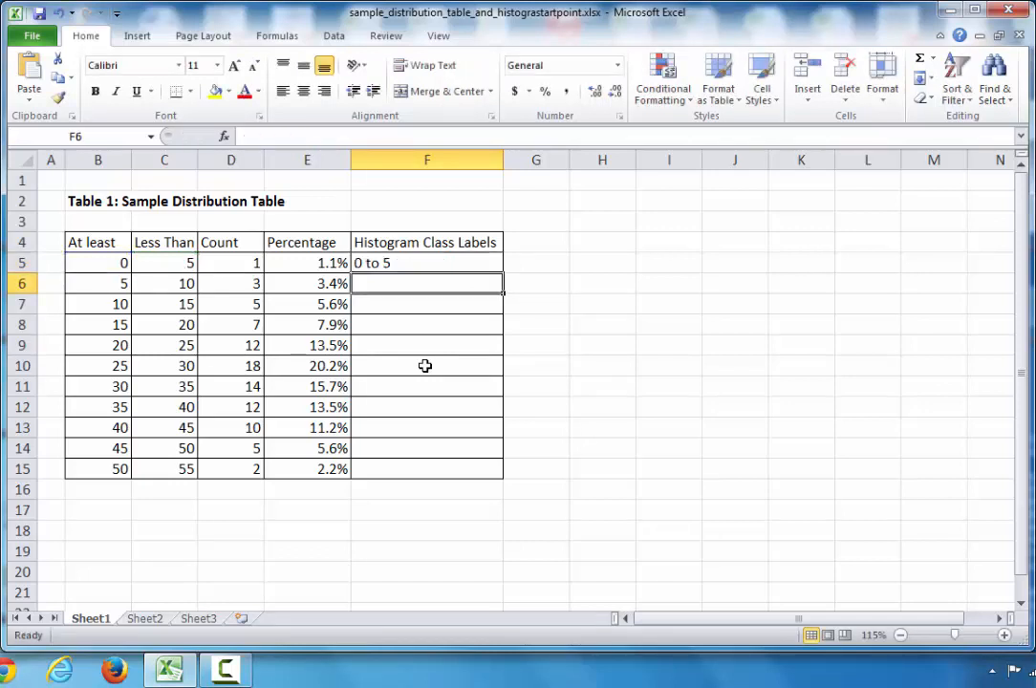
Step: Fill the class label formula from F5 down through F15
{"action": "left_click", "coordinate": [437, 266]}
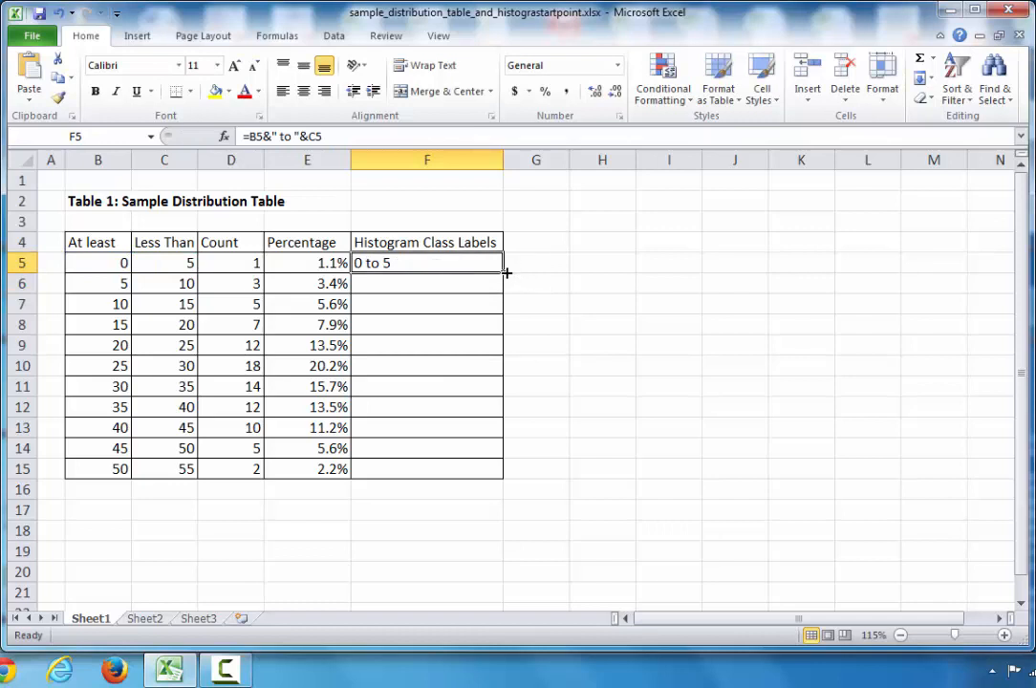
{"action": "left_click_drag", "start_coordinate": [504, 273], "coordinate": [497, 468]}
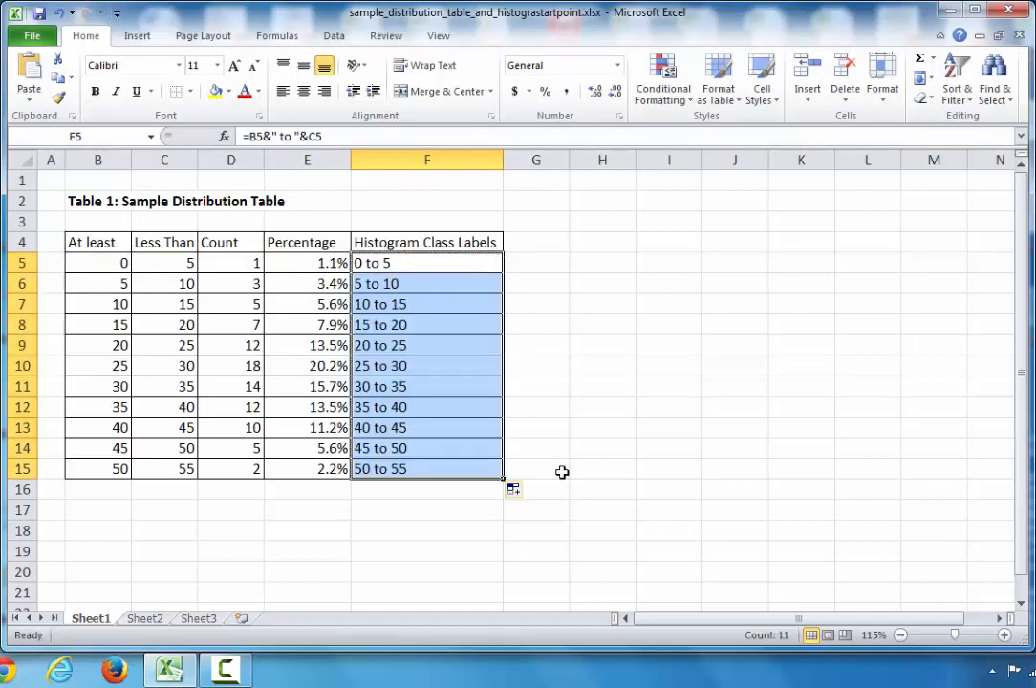
{"action": "left_click", "coordinate": [609, 471]}
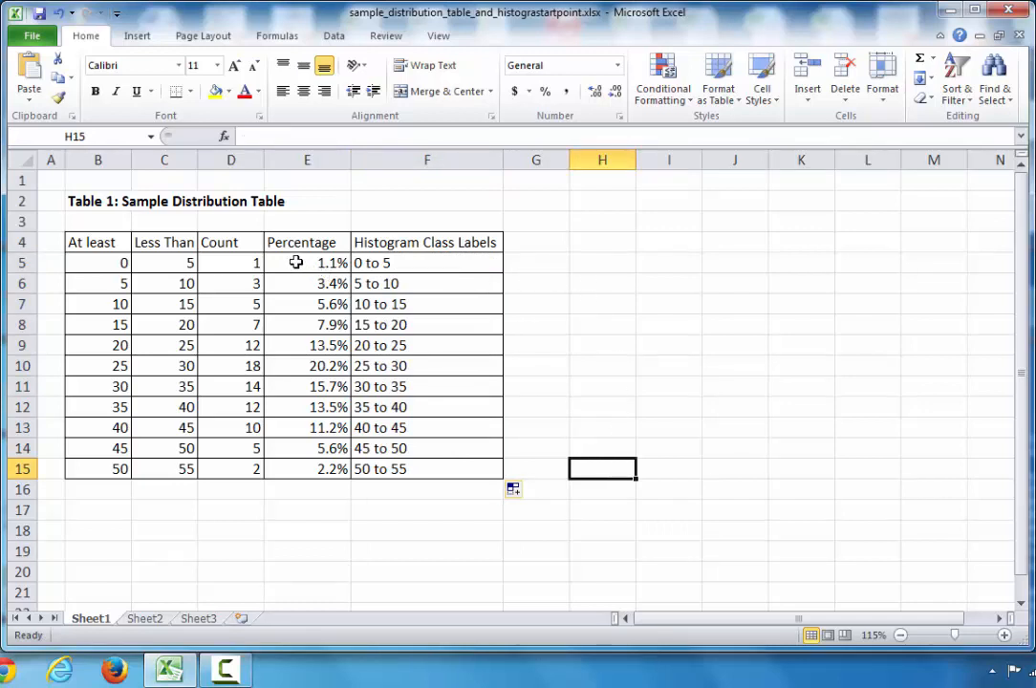
Step: Insert a 2-D clustered column chart from the percentages in E5:E15
{"action": "left_click_drag", "start_coordinate": [299, 262], "coordinate": [294, 465]}
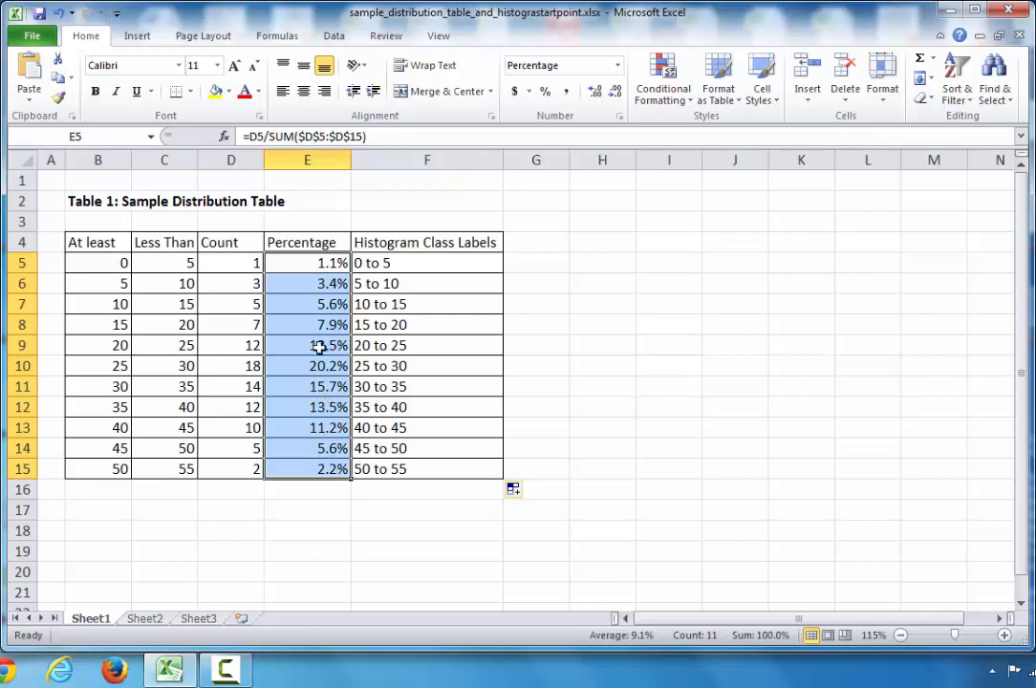
{"action": "left_click", "coordinate": [140, 36]}
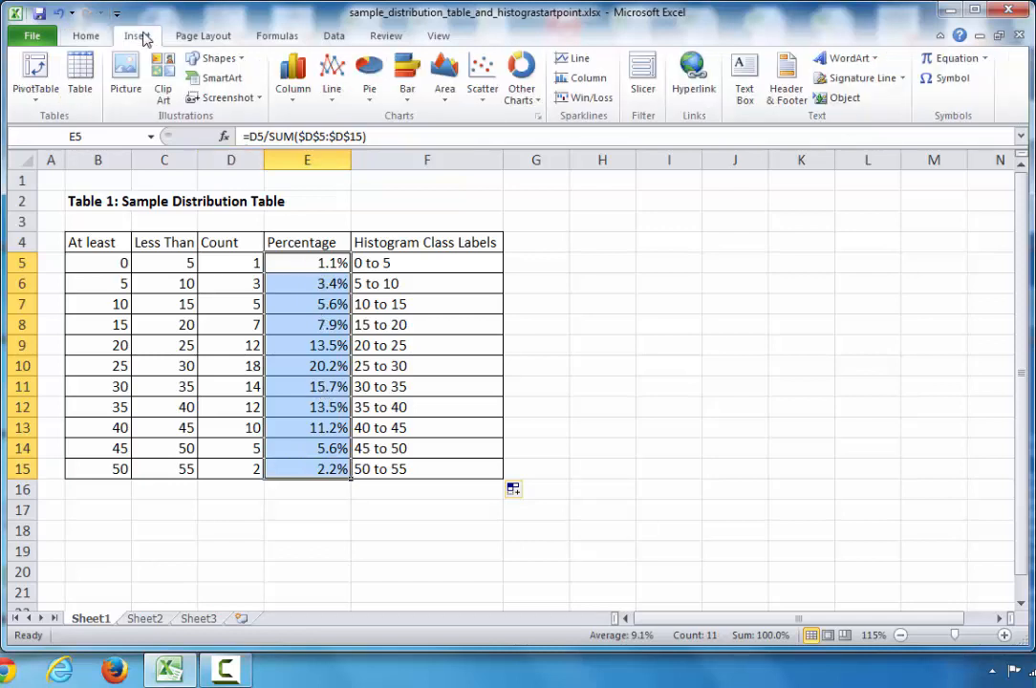
{"action": "left_click", "coordinate": [291, 95]}
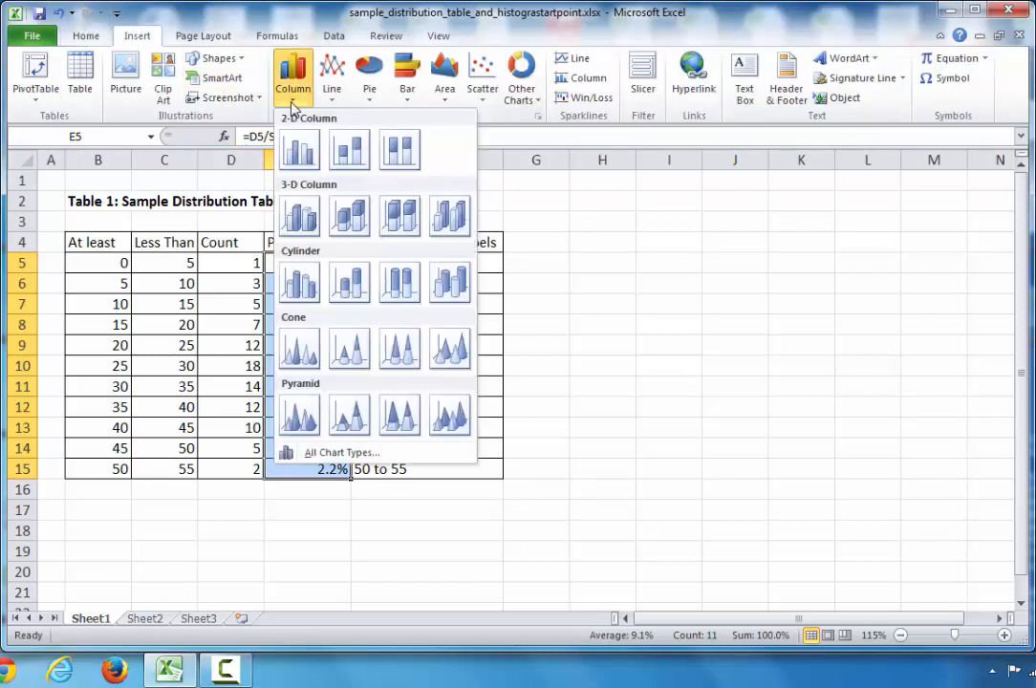
{"action": "left_click", "coordinate": [299, 153]}
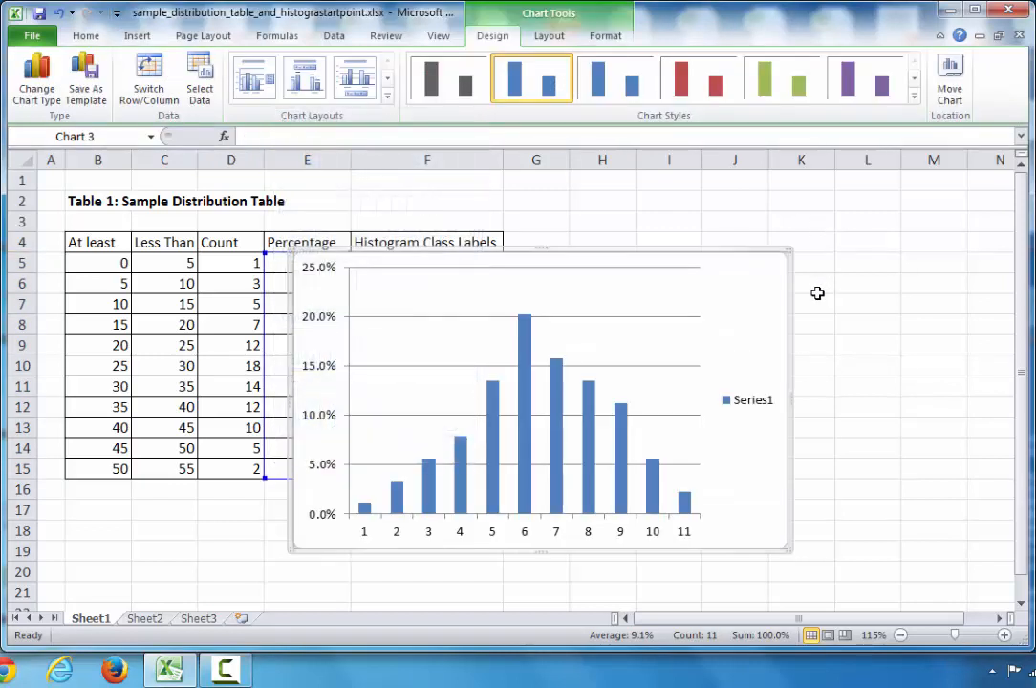
Step: Move the chart beside the distribution table, starting at column G, and delete its Series1 legend
{"action": "left_click_drag", "start_coordinate": [745, 310], "coordinate": [952, 283]}
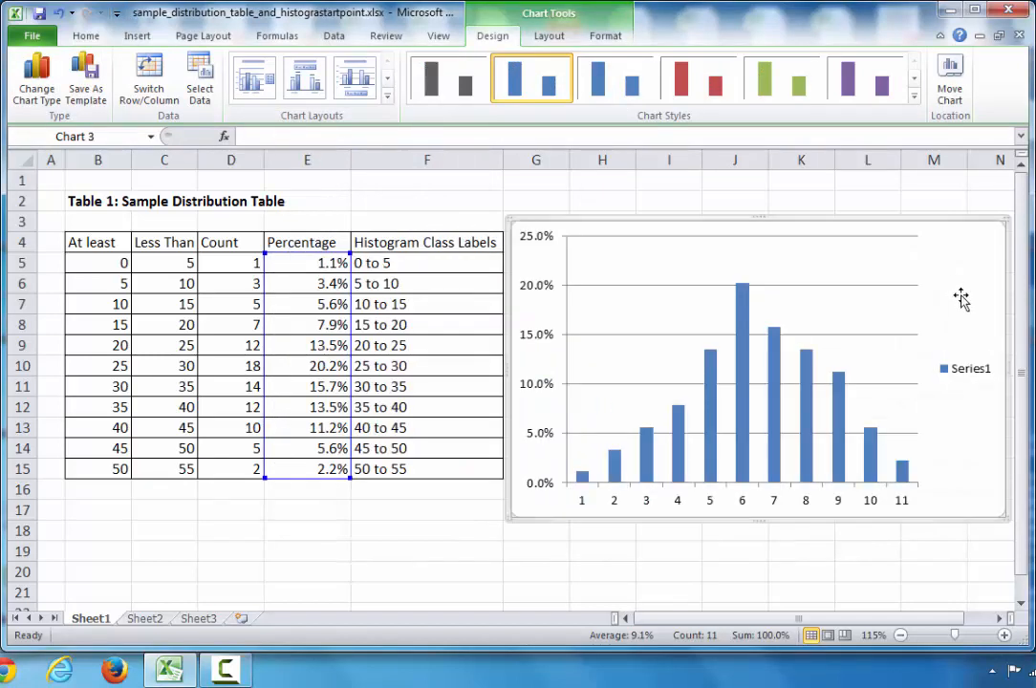
{"action": "left_click", "coordinate": [972, 374]}
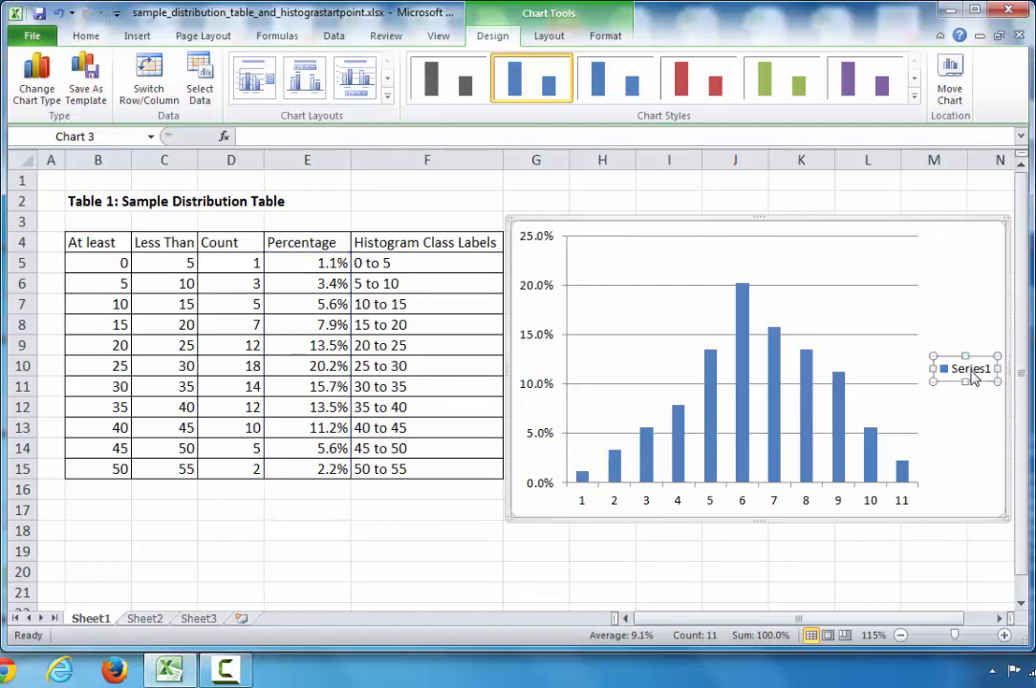
{"action": "key", "text": "Delete"}
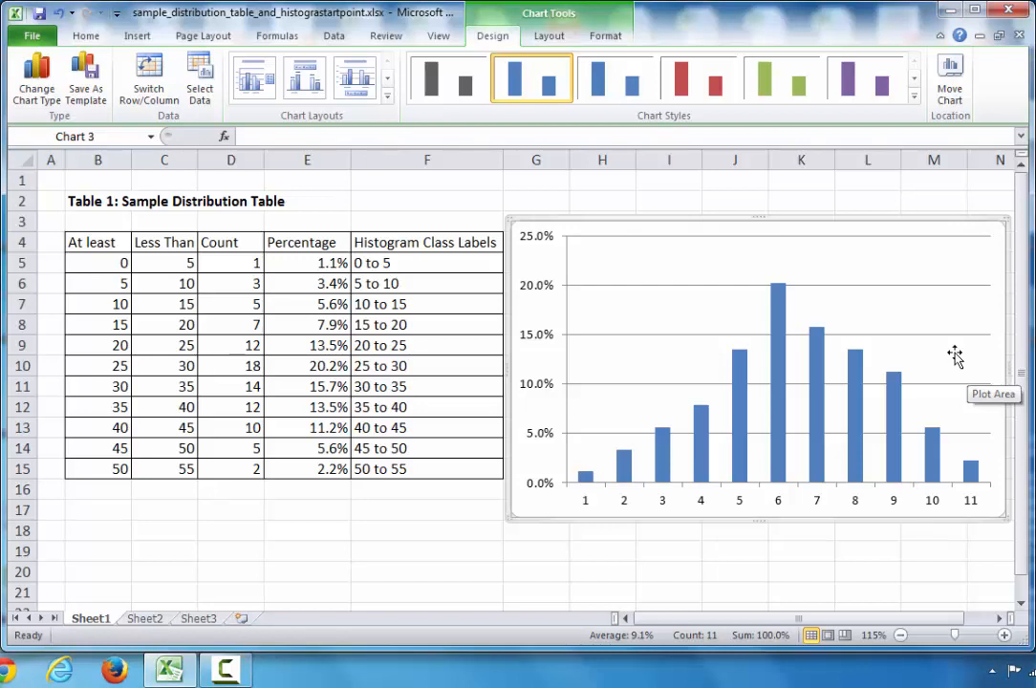
{"action": "left_click", "coordinate": [729, 254]}
{"action": "key", "text": "ctrl+c"}
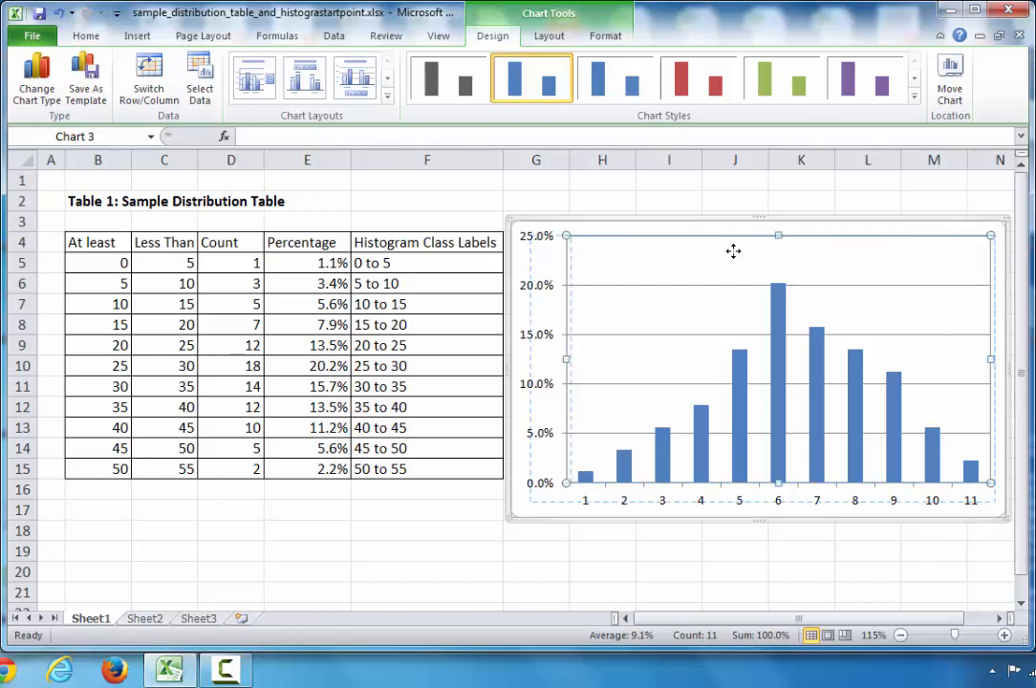
{"action": "left_click", "coordinate": [780, 336]}
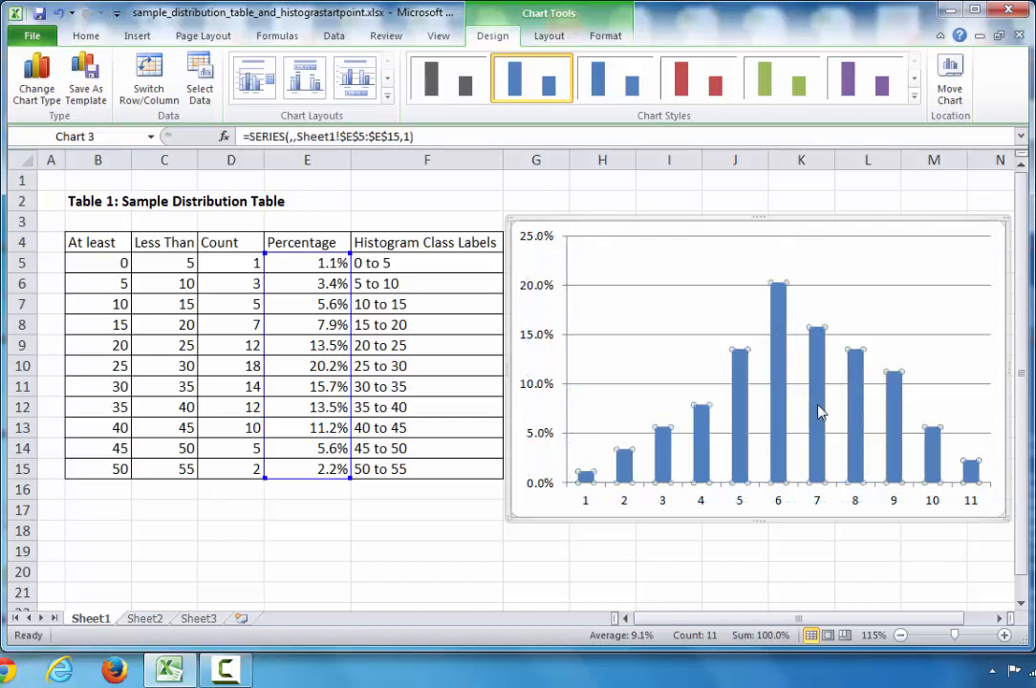
{"action": "left_click", "coordinate": [864, 293]}
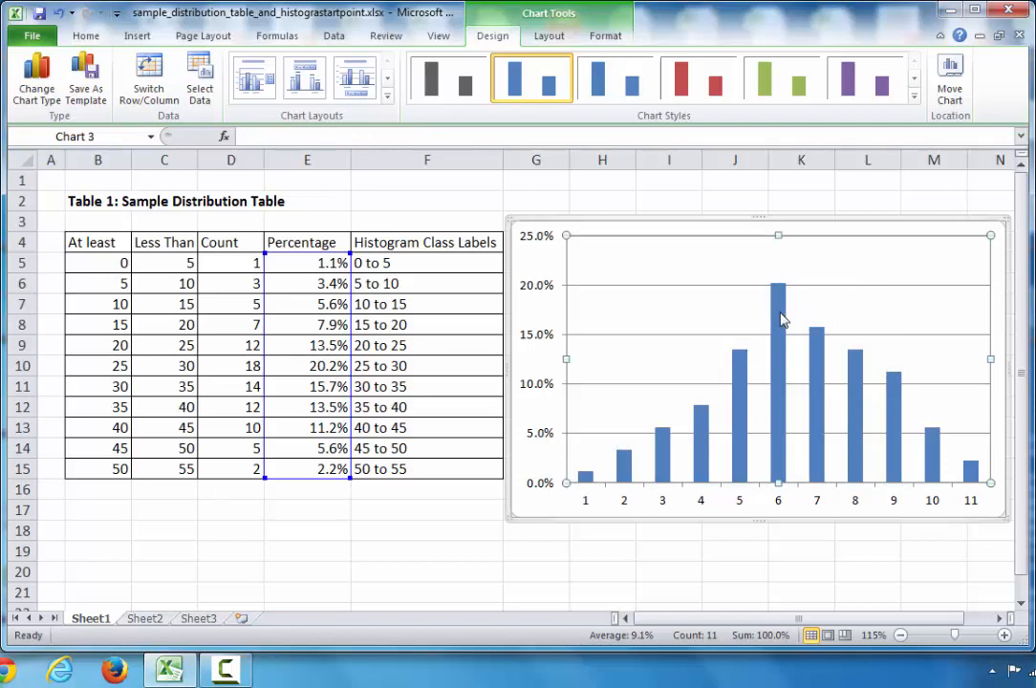
{"action": "left_click", "coordinate": [886, 201]}
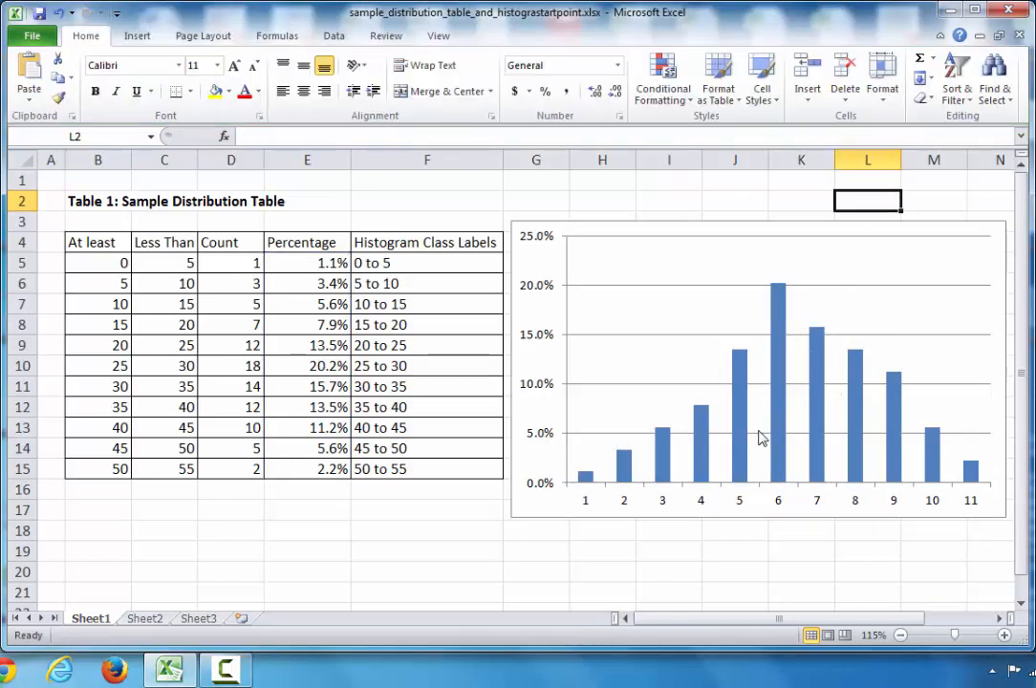
Step: Set the gap width of the chart's data series to 0% so the columns touch like a histogram
{"action": "right_click", "coordinate": [855, 399]}
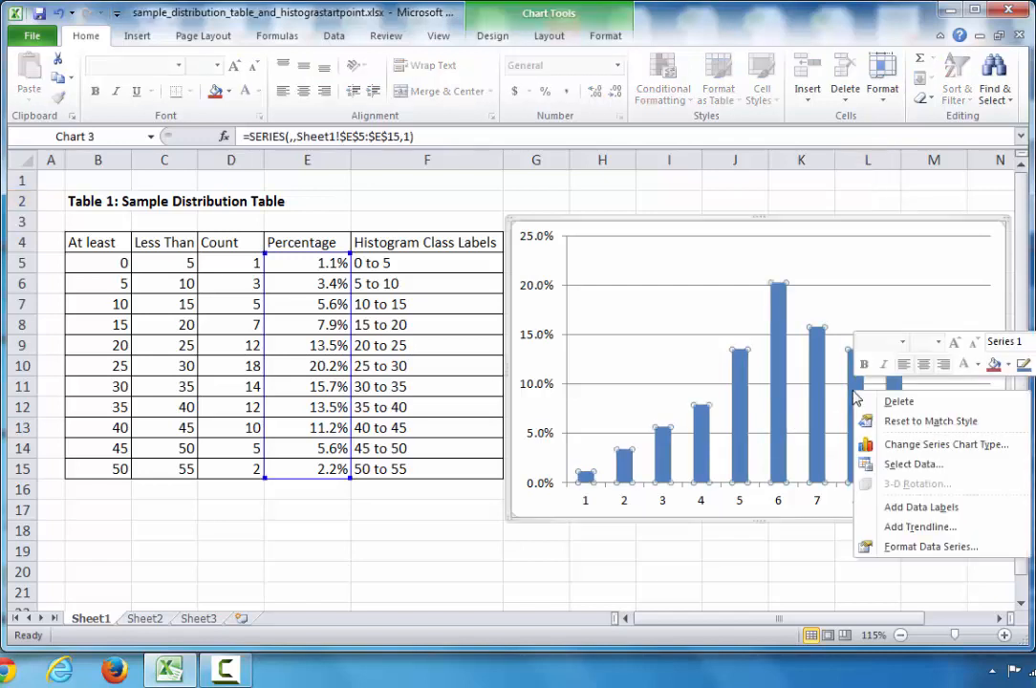
{"action": "left_click", "coordinate": [926, 547]}
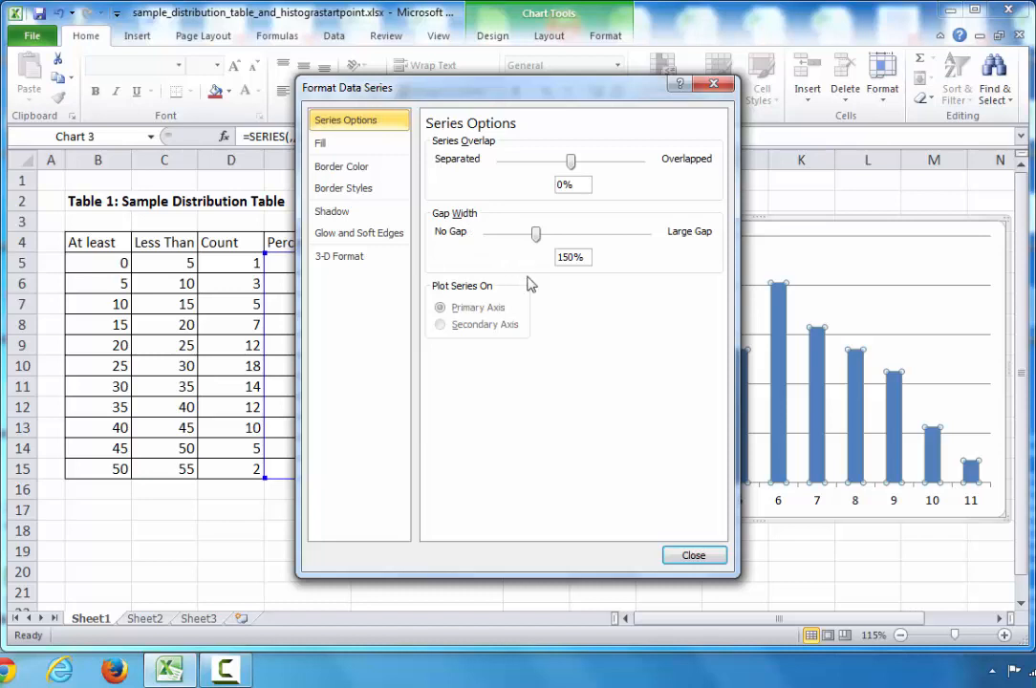
{"action": "left_click_drag", "start_coordinate": [539, 241], "coordinate": [482, 240]}
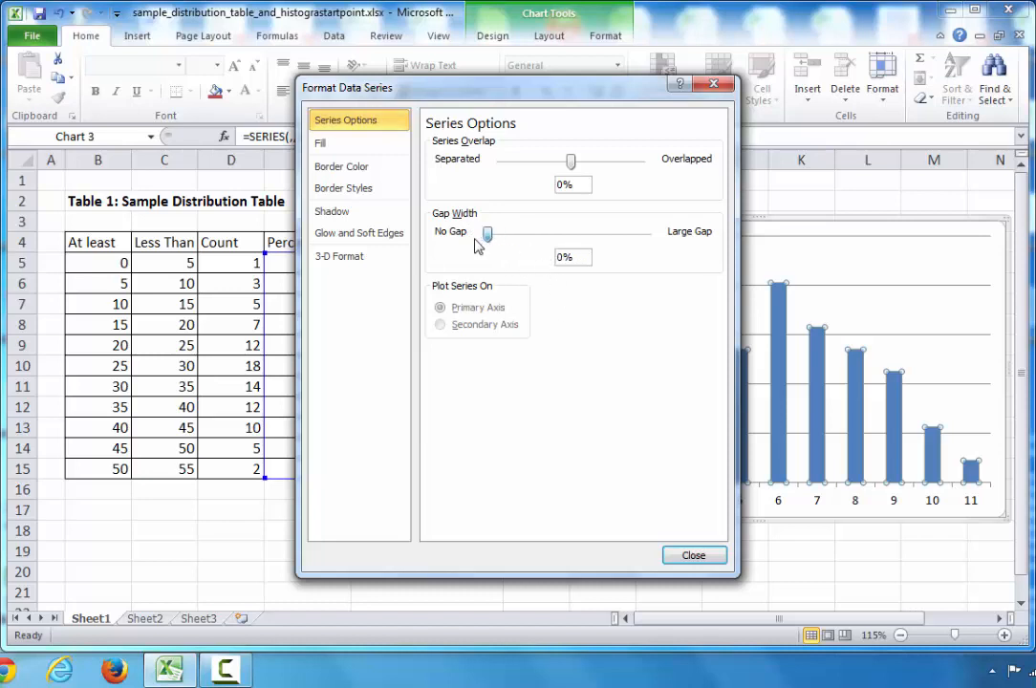
{"action": "left_click", "coordinate": [689, 555]}
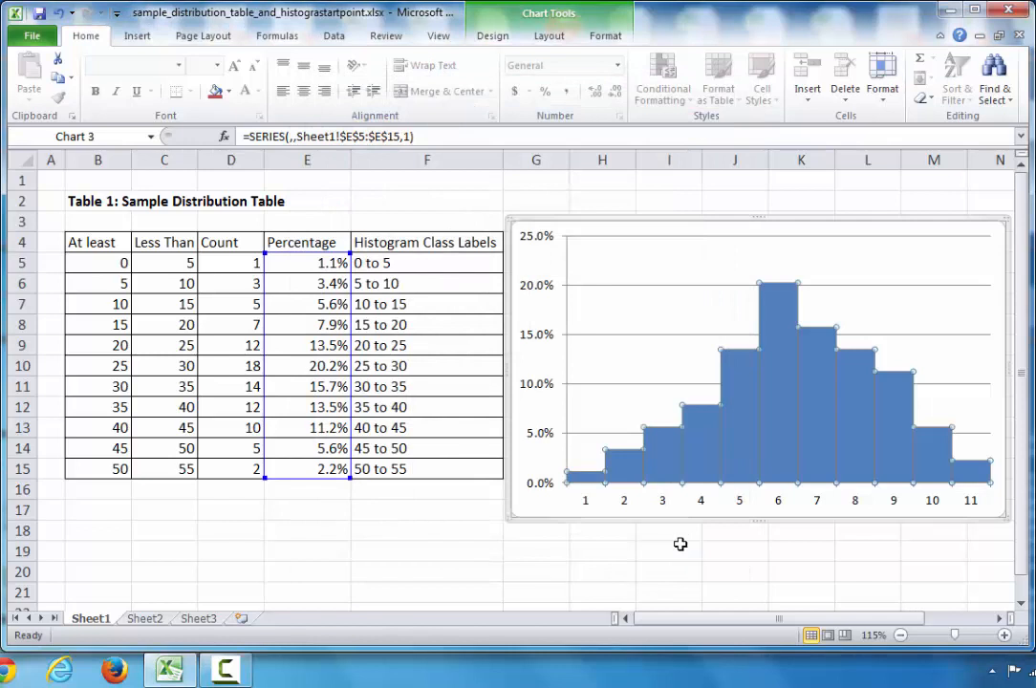
{"action": "left_click", "coordinate": [709, 568]}
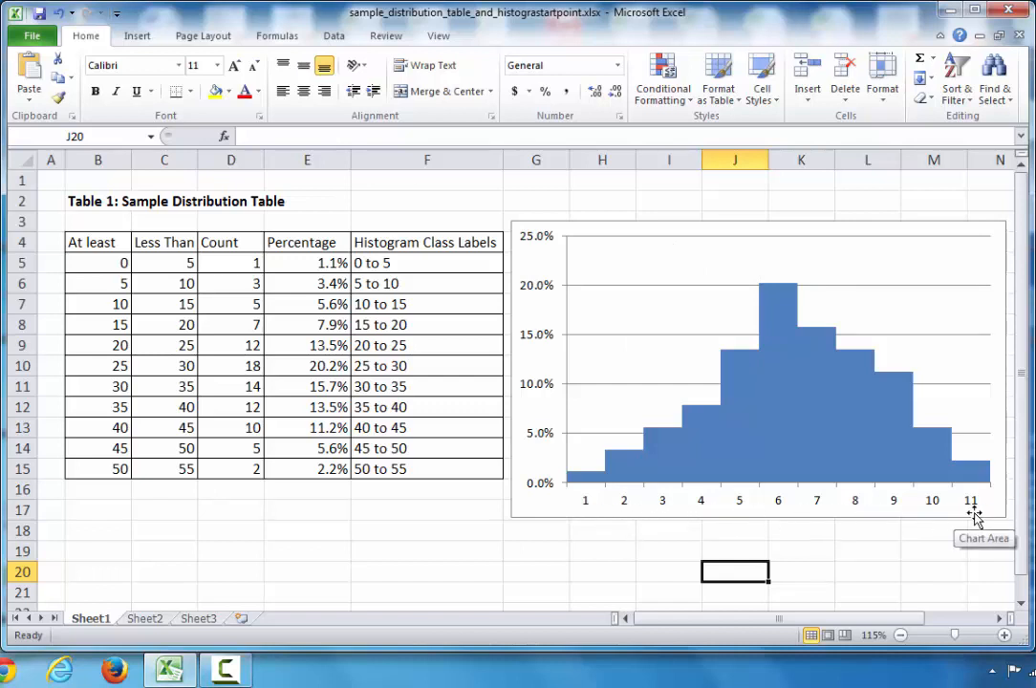
Step: Set the chart's horizontal axis labels to the class labels in F5:F15
{"action": "right_click", "coordinate": [631, 309]}
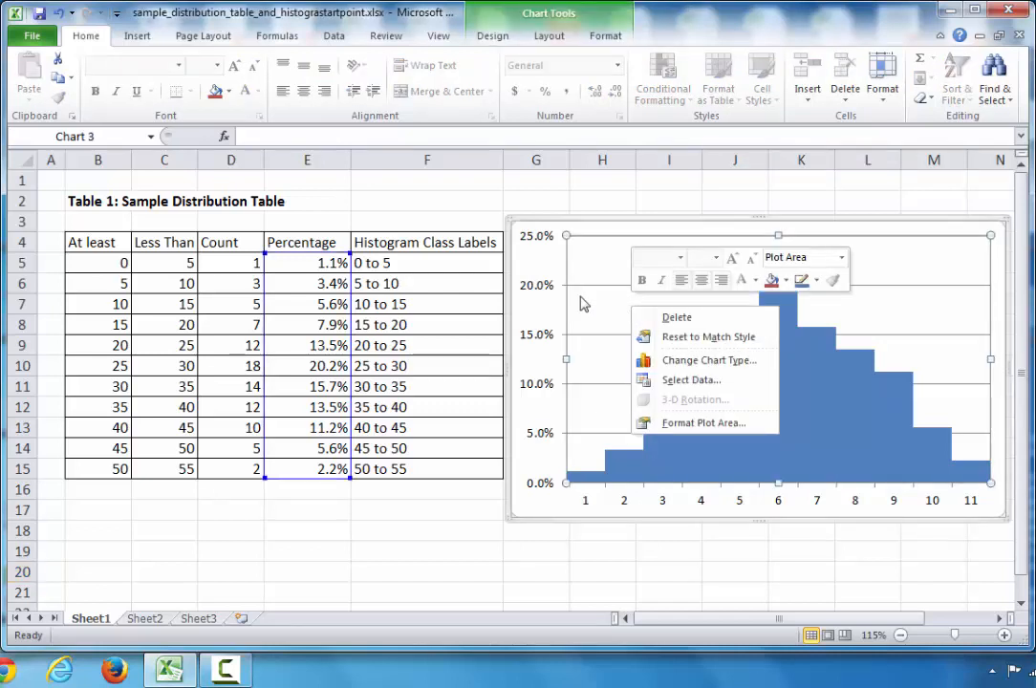
{"action": "right_click", "coordinate": [546, 263]}
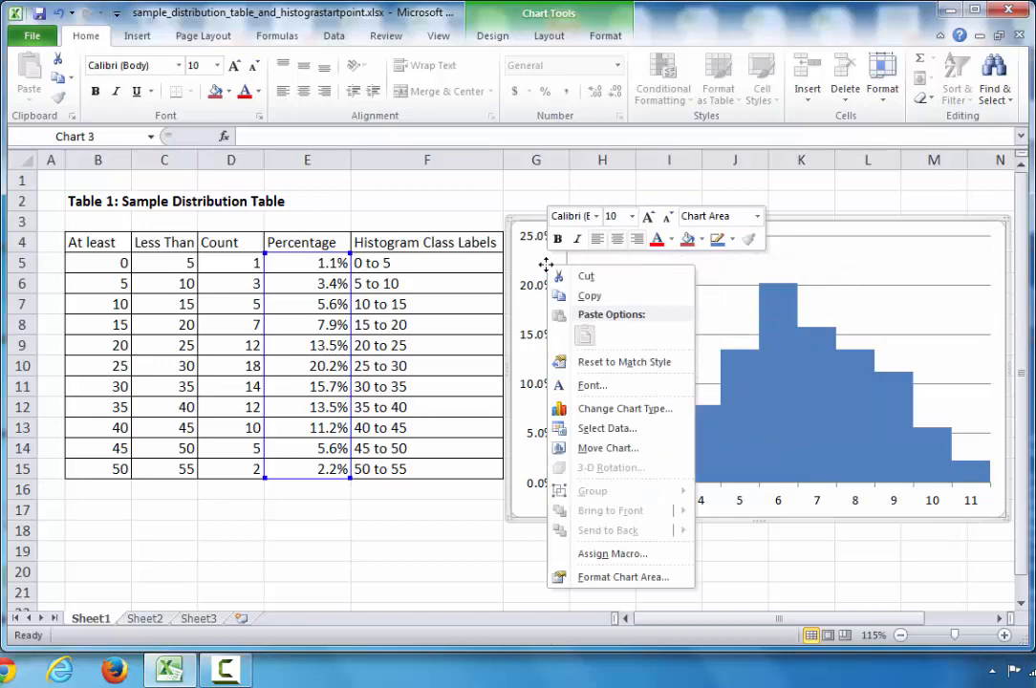
{"action": "left_click", "coordinate": [651, 433]}
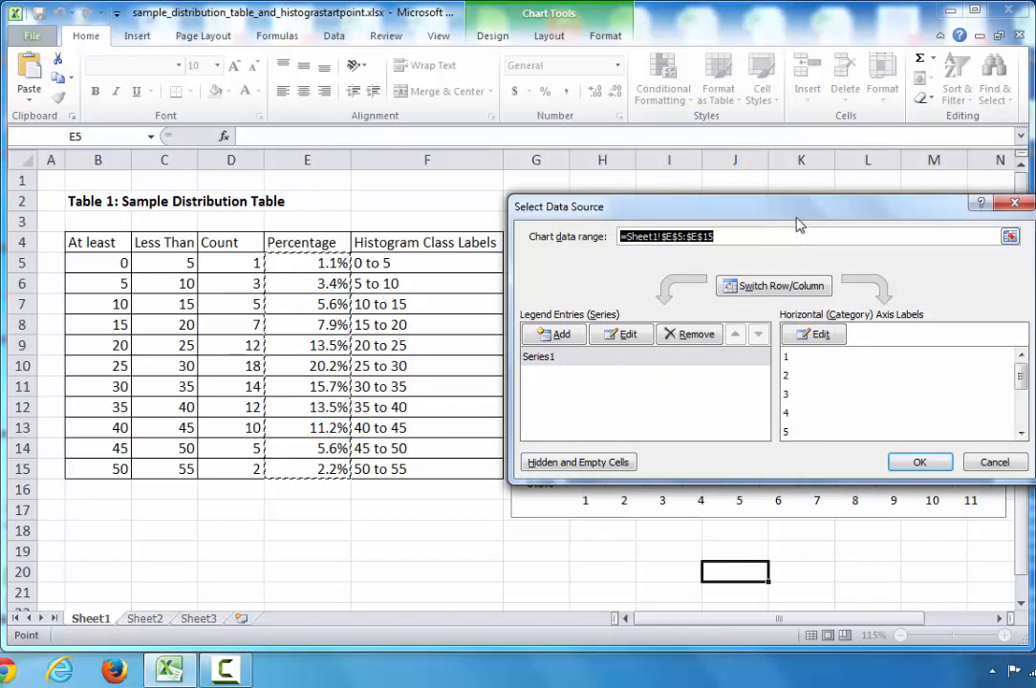
{"action": "left_click_drag", "start_coordinate": [800, 220], "coordinate": [603, 191]}
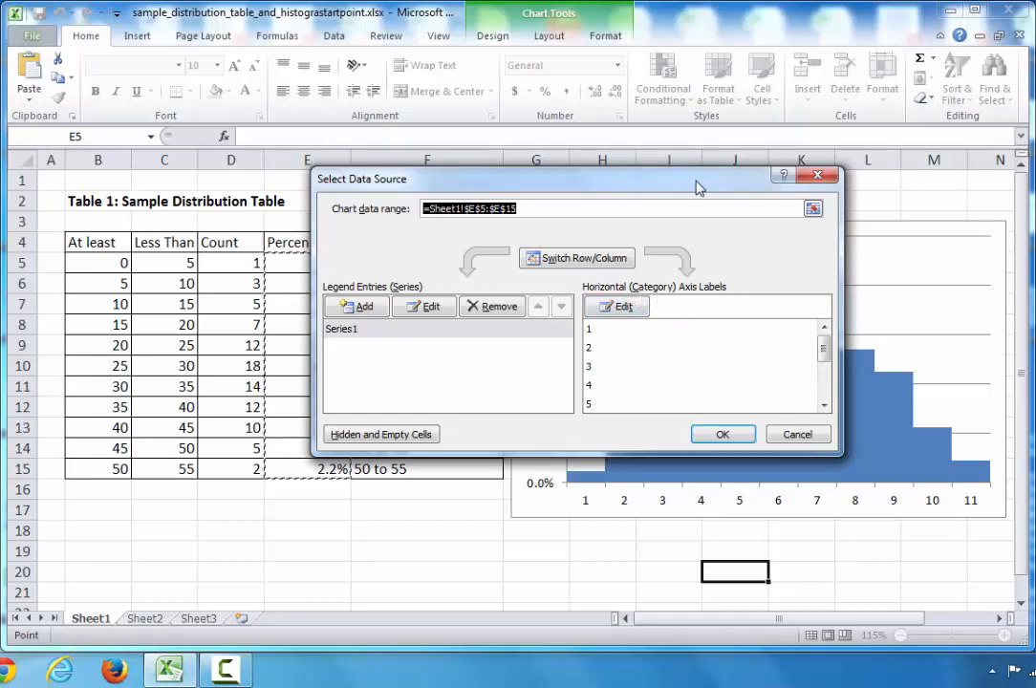
{"action": "left_click_drag", "start_coordinate": [699, 185], "coordinate": [888, 202]}
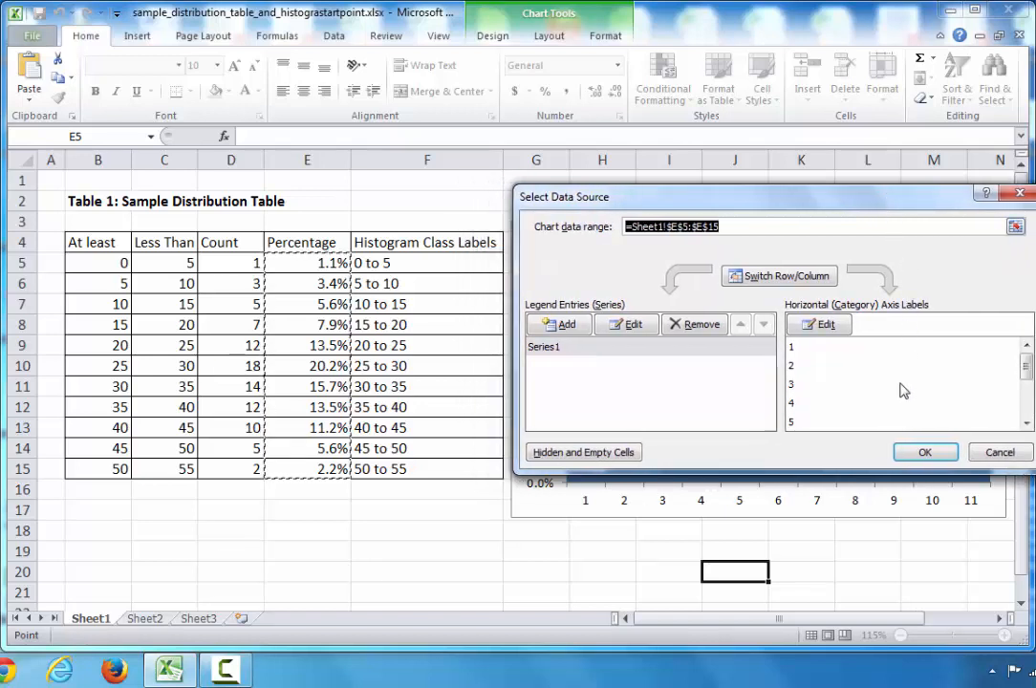
{"action": "left_click", "coordinate": [827, 325]}
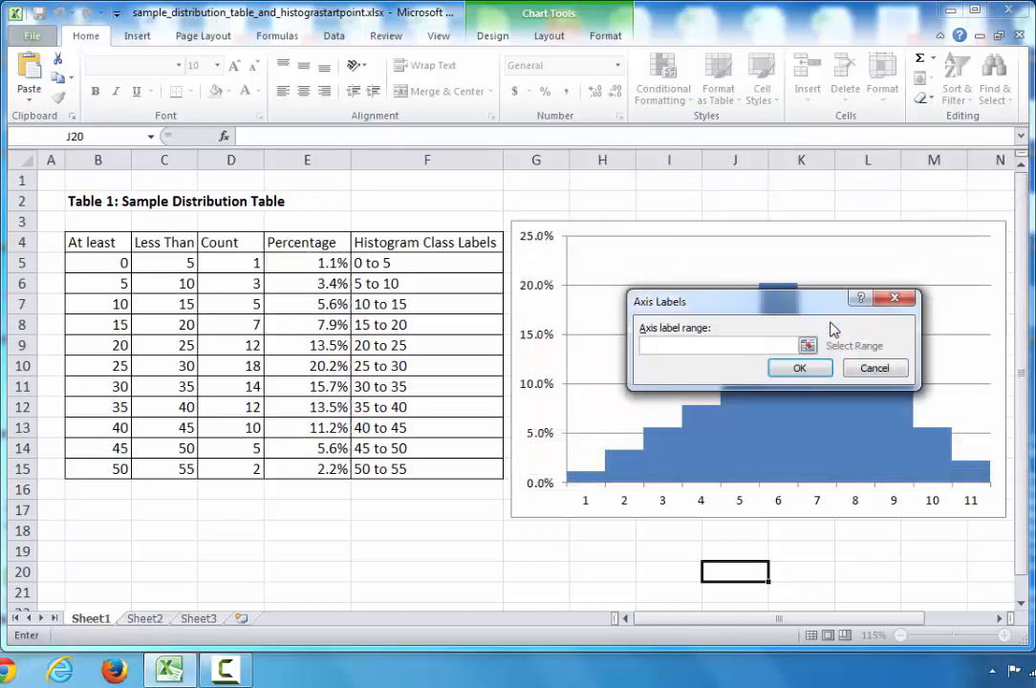
{"action": "left_click", "coordinate": [434, 267]}
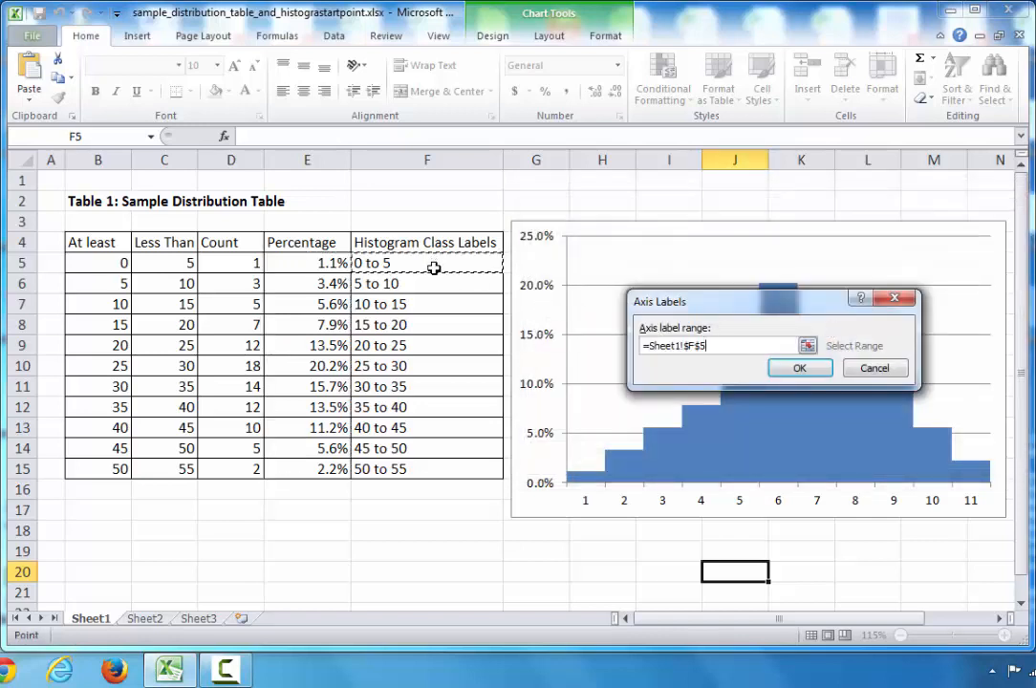
{"action": "left_click_drag", "start_coordinate": [434, 269], "coordinate": [428, 462]}
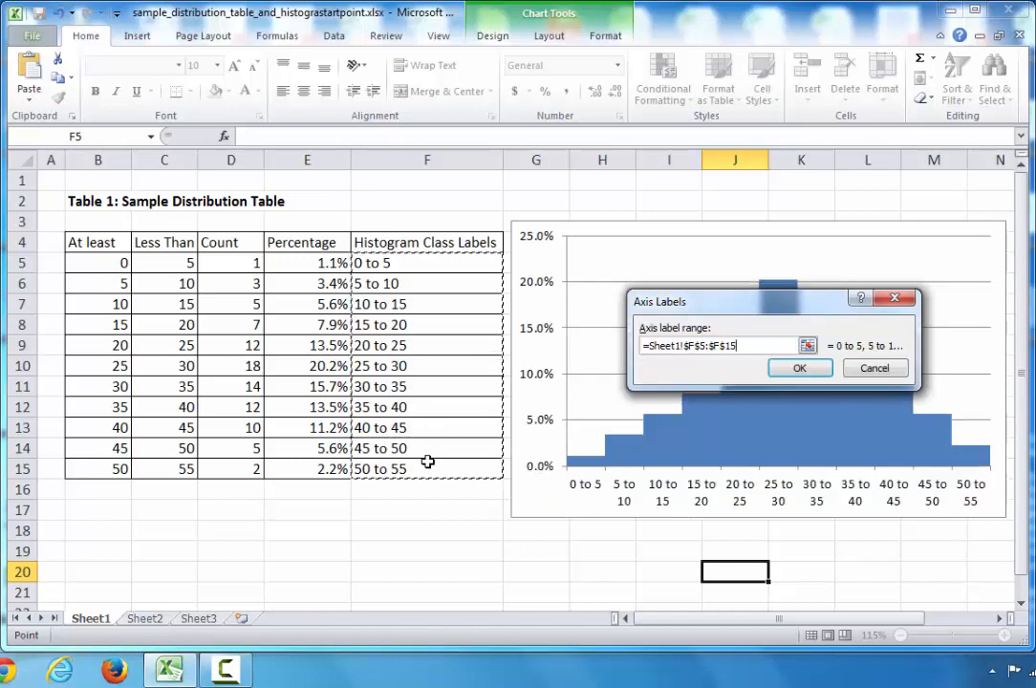
{"action": "left_click", "coordinate": [796, 369]}
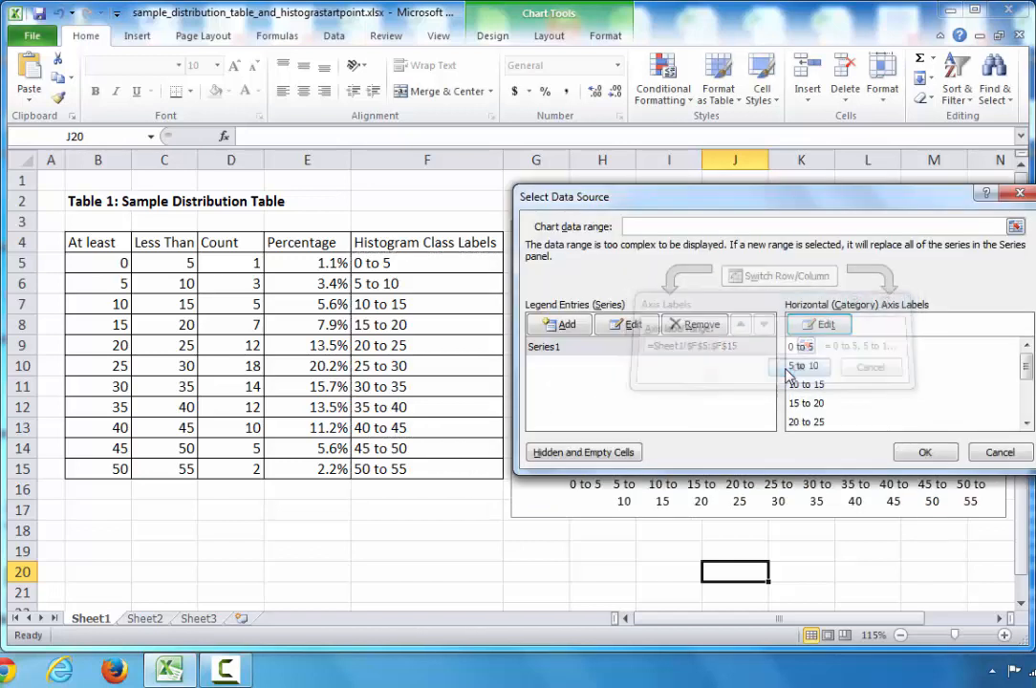
{"action": "left_click", "coordinate": [925, 453]}
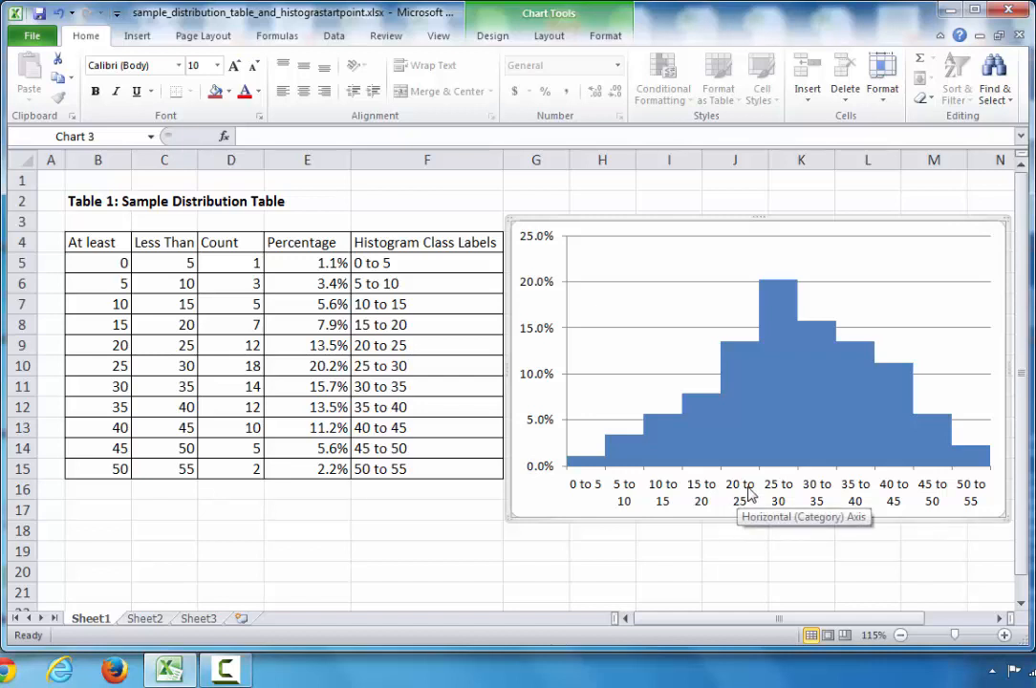
Step: Set the text direction of the chart's horizontal axis labels to Rotate all text 270°
{"action": "right_click", "coordinate": [821, 495]}
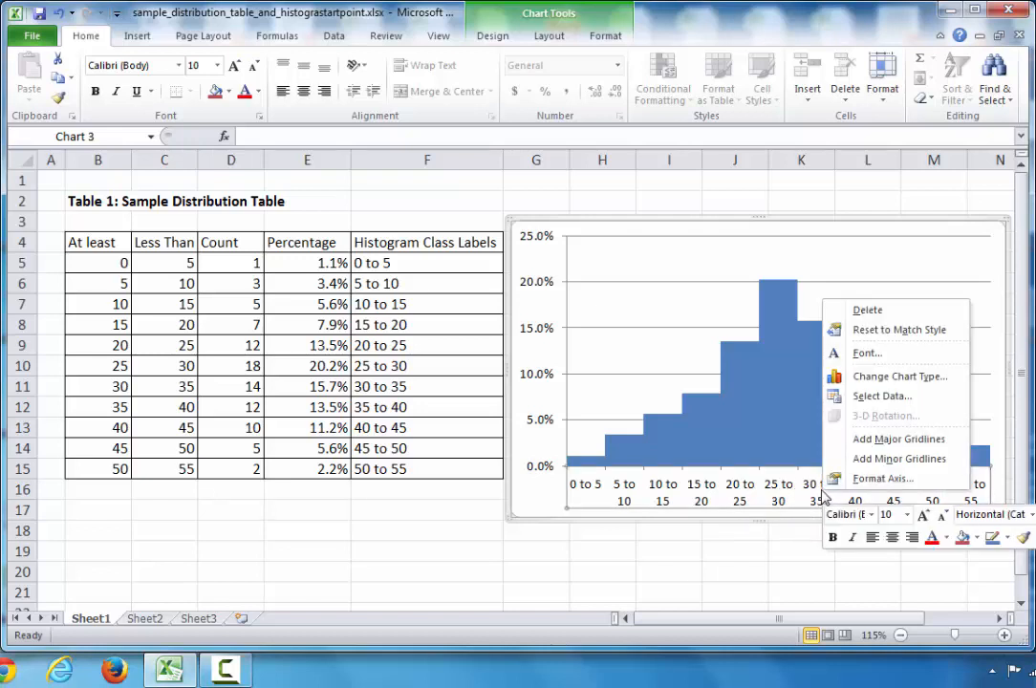
{"action": "left_click", "coordinate": [870, 482]}
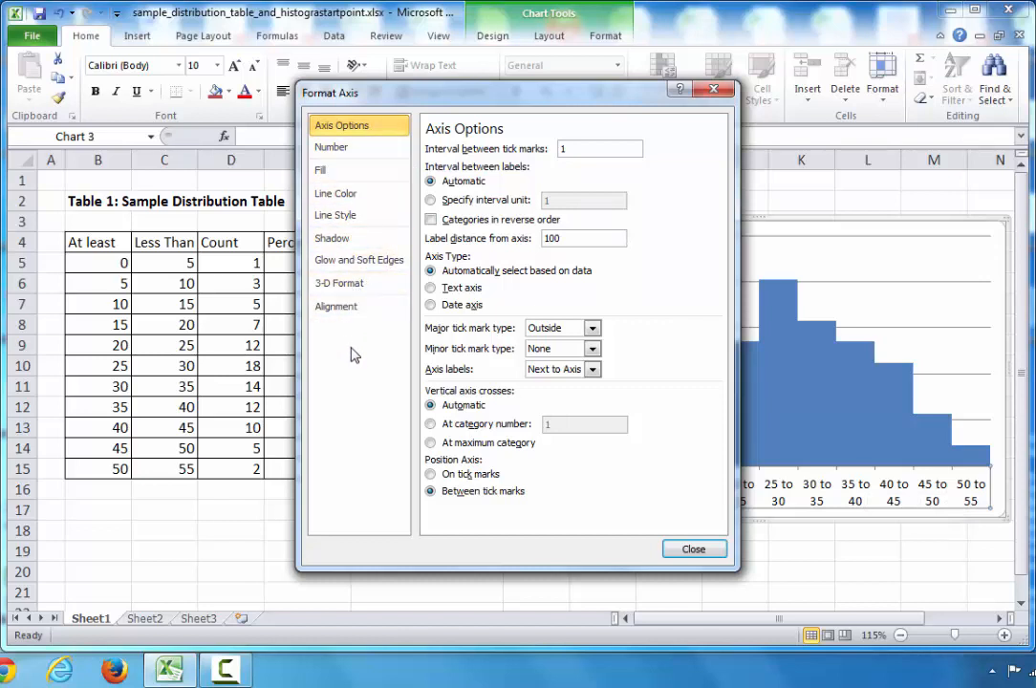
{"action": "left_click", "coordinate": [342, 314]}
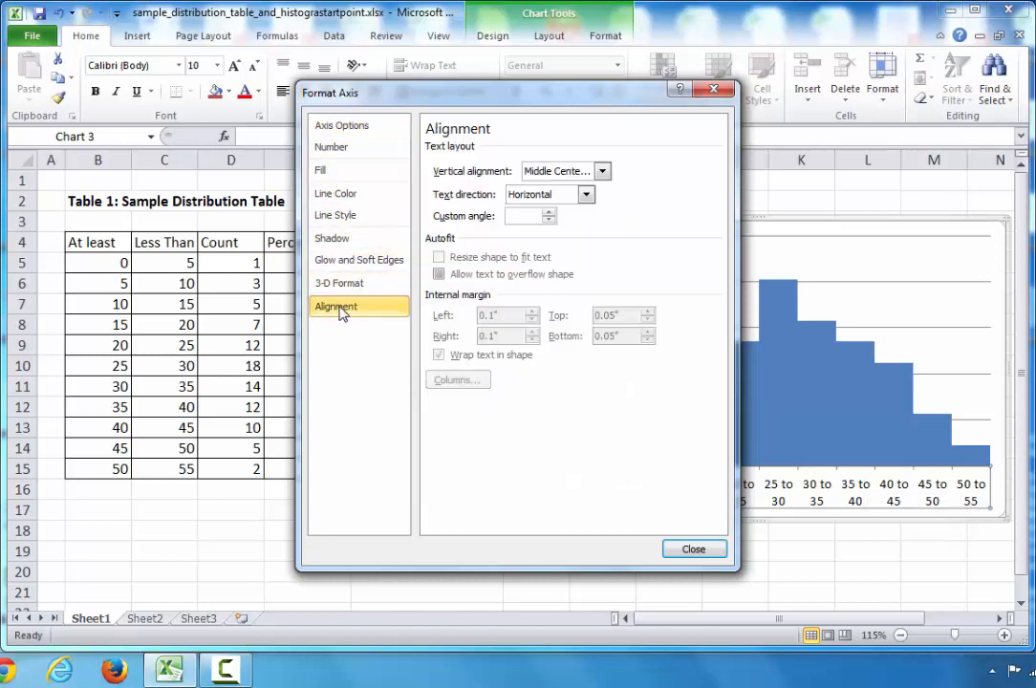
{"action": "left_click_drag", "start_coordinate": [615, 96], "coordinate": [388, 98]}
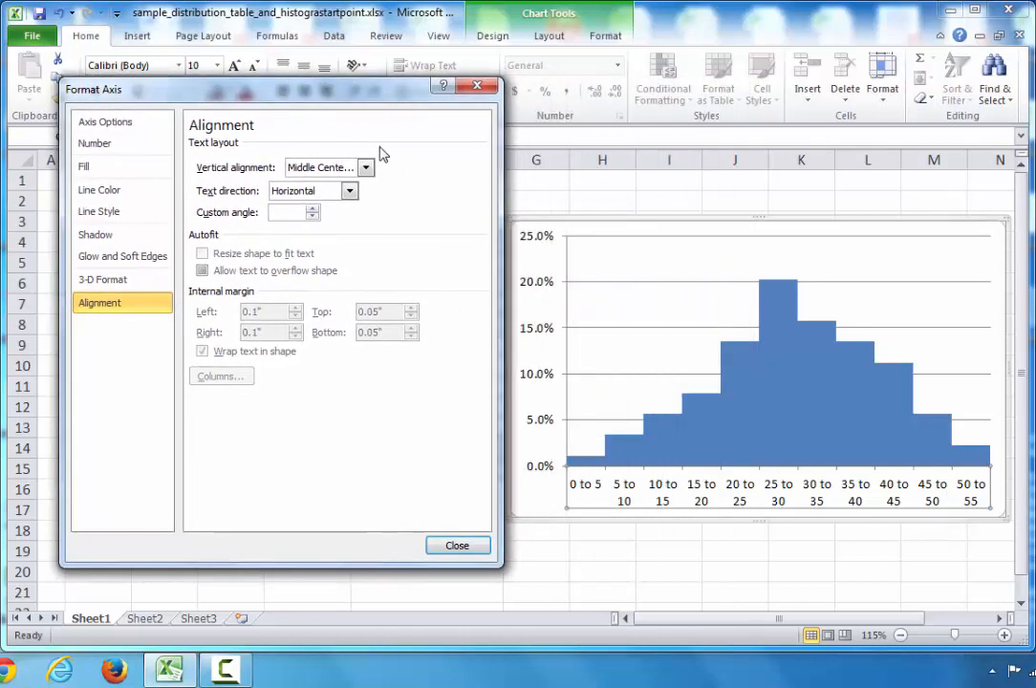
{"action": "left_click", "coordinate": [351, 191]}
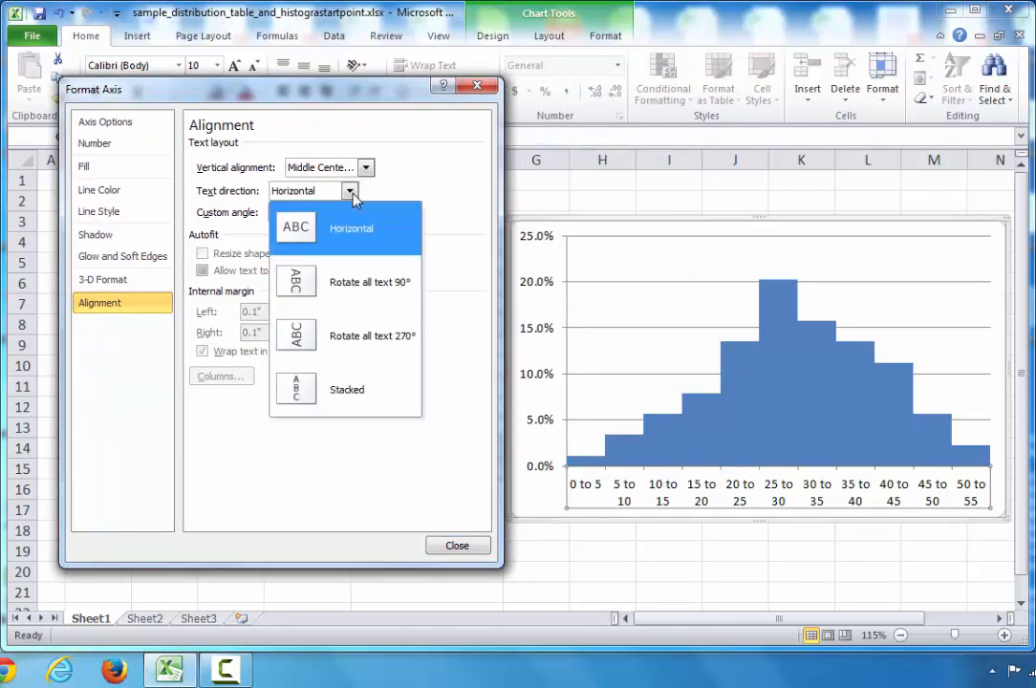
{"action": "left_click", "coordinate": [346, 336]}
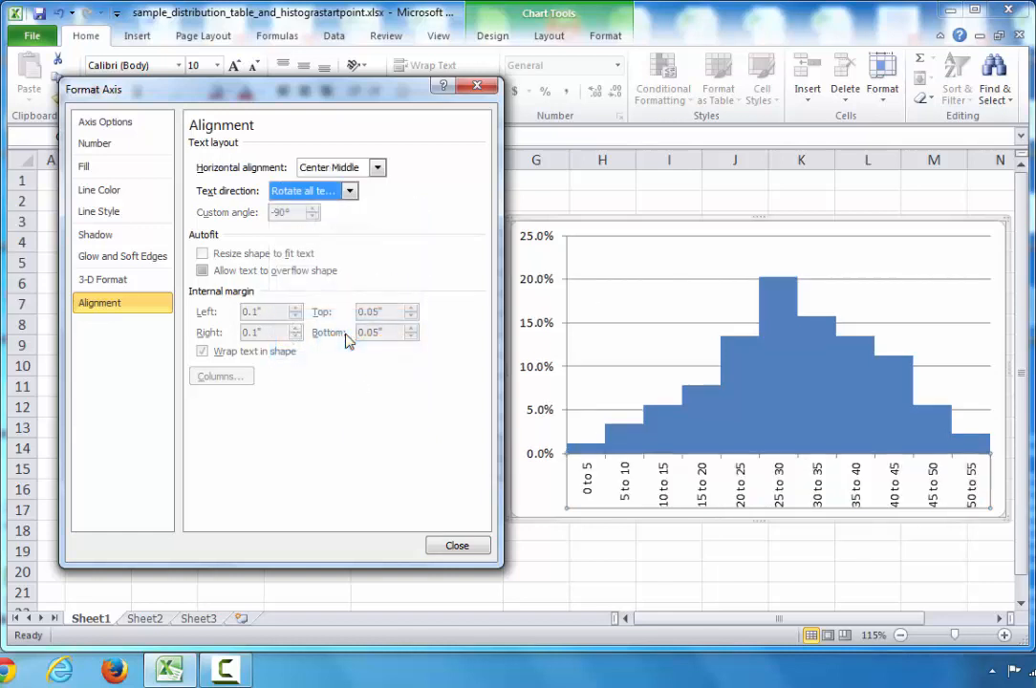
{"action": "left_click", "coordinate": [457, 546]}
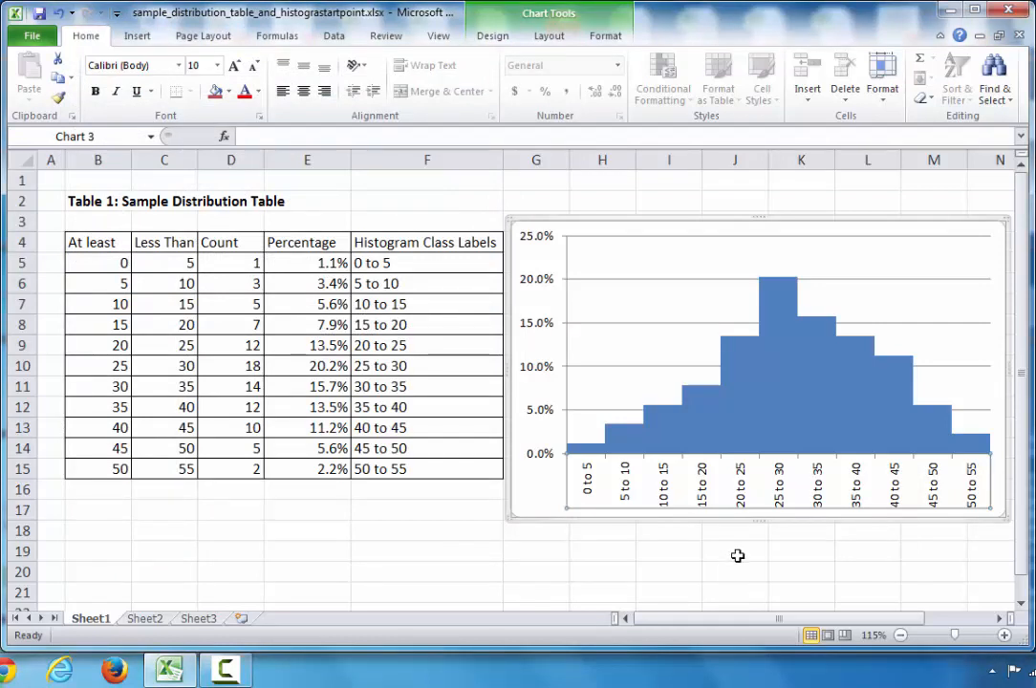
Step: Change the text direction of the horizontal axis labels to Horizontal
{"action": "right_click", "coordinate": [742, 487]}
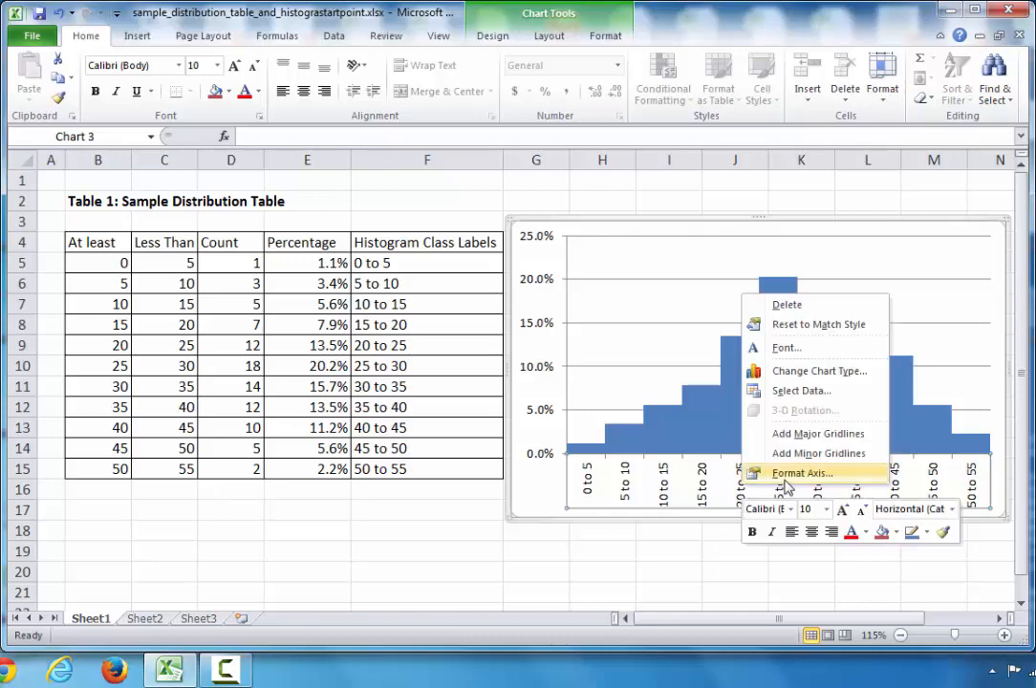
{"action": "left_click", "coordinate": [801, 473]}
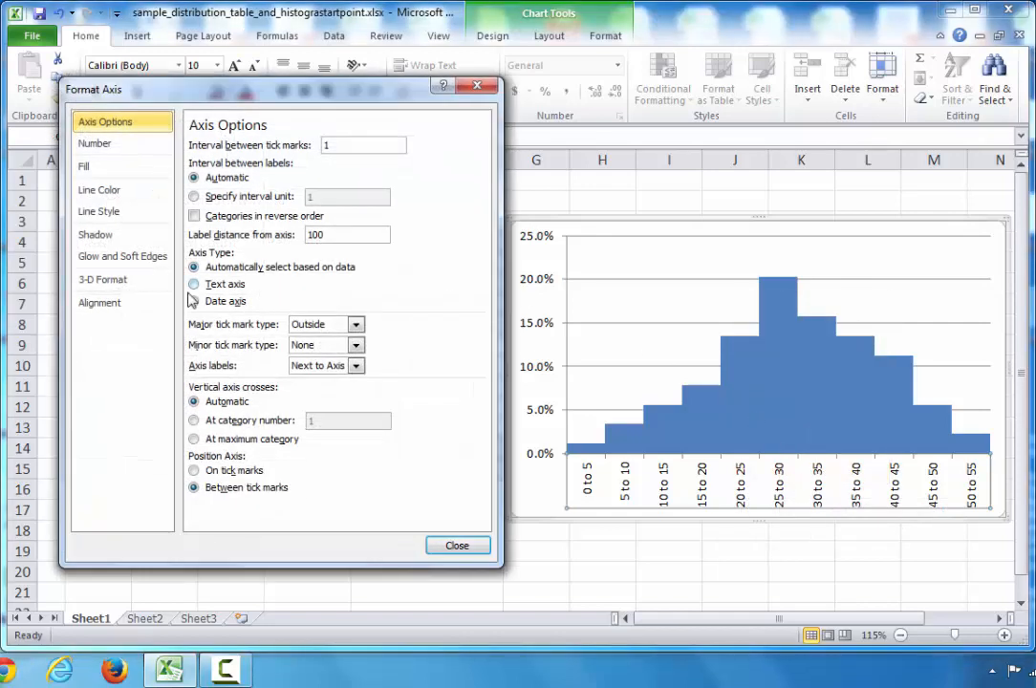
{"action": "left_click", "coordinate": [111, 304]}
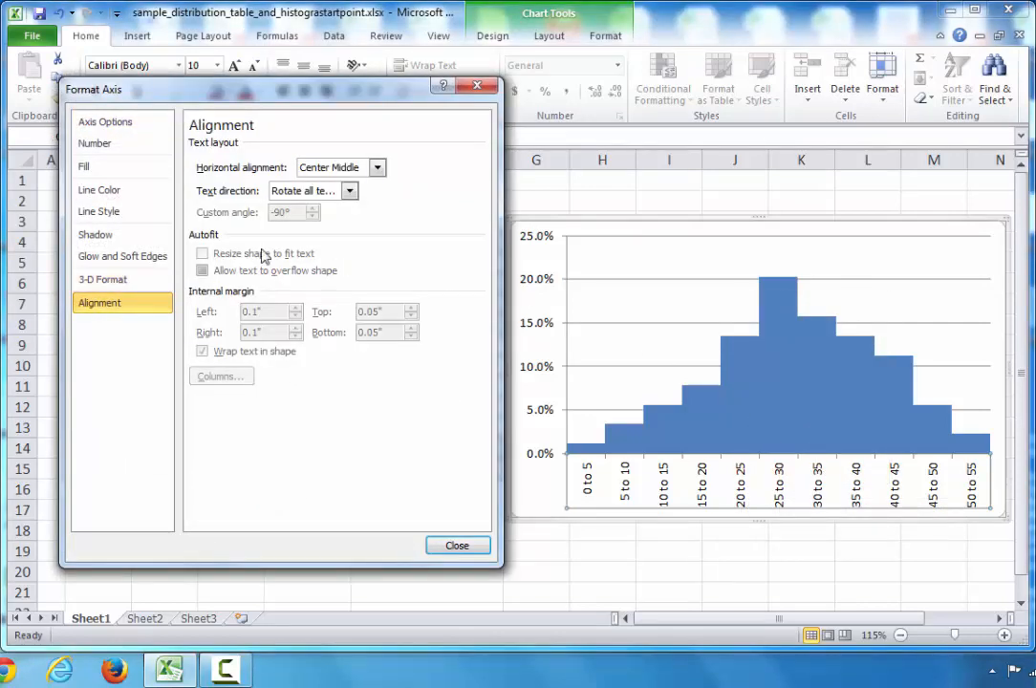
{"action": "left_click", "coordinate": [350, 190]}
{"action": "left_click", "coordinate": [348, 229]}
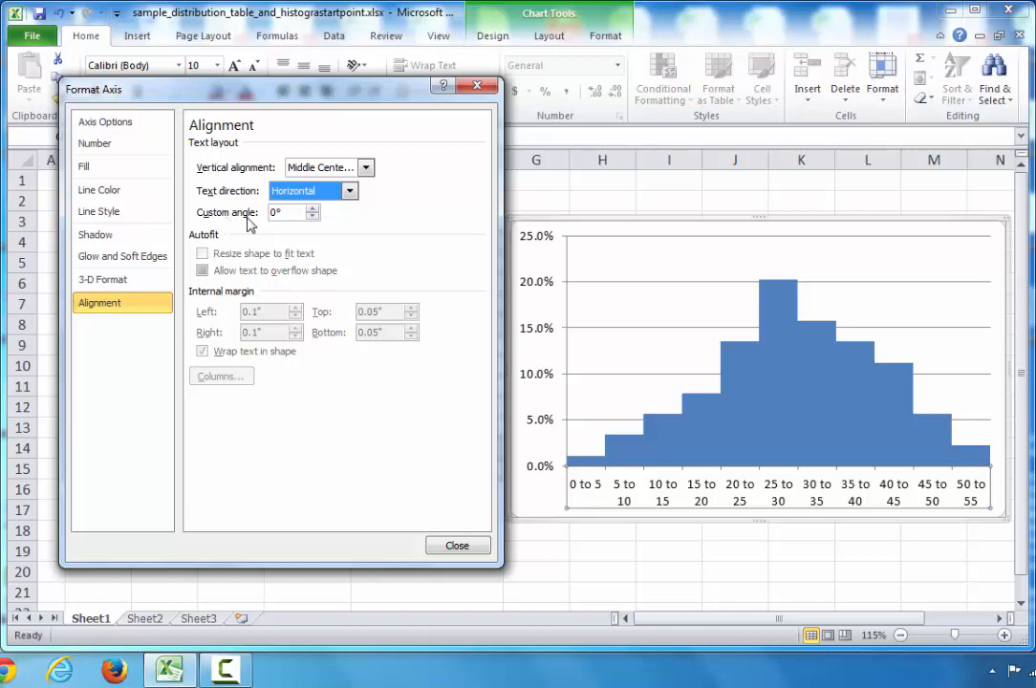
Step: Set the custom angle of the horizontal axis labels to -70° and deselect the chart
{"action": "left_click", "coordinate": [314, 208]}
{"action": "left_click", "coordinate": [314, 209]}
{"action": "left_click", "coordinate": [315, 208]}
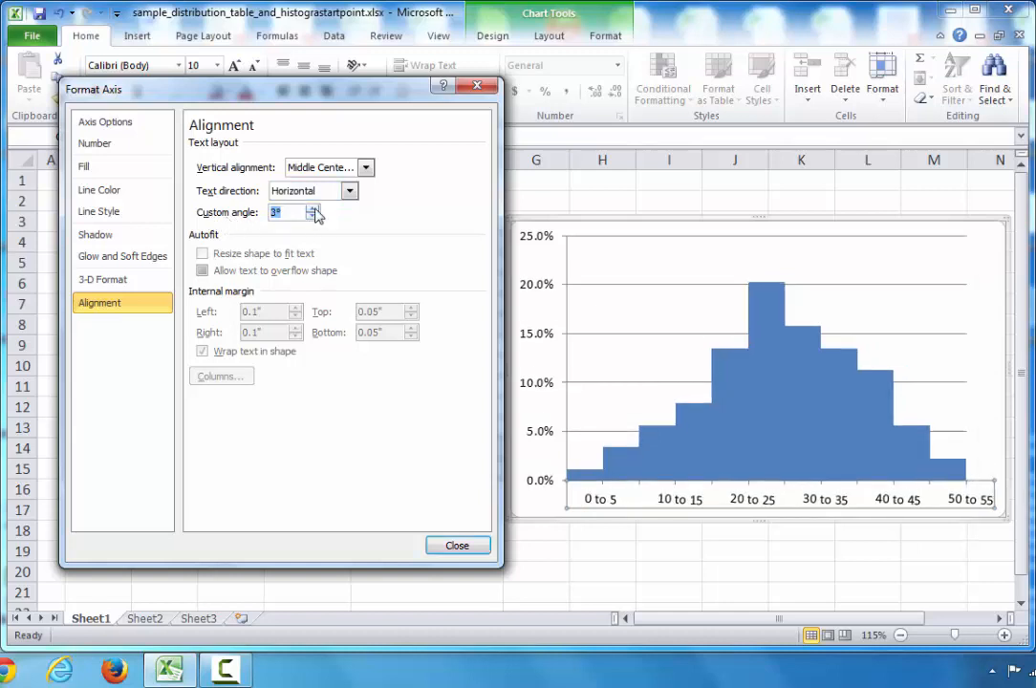
{"action": "left_click", "coordinate": [313, 208]}
{"action": "left_click", "coordinate": [312, 208]}
{"action": "left_click", "coordinate": [313, 208]}
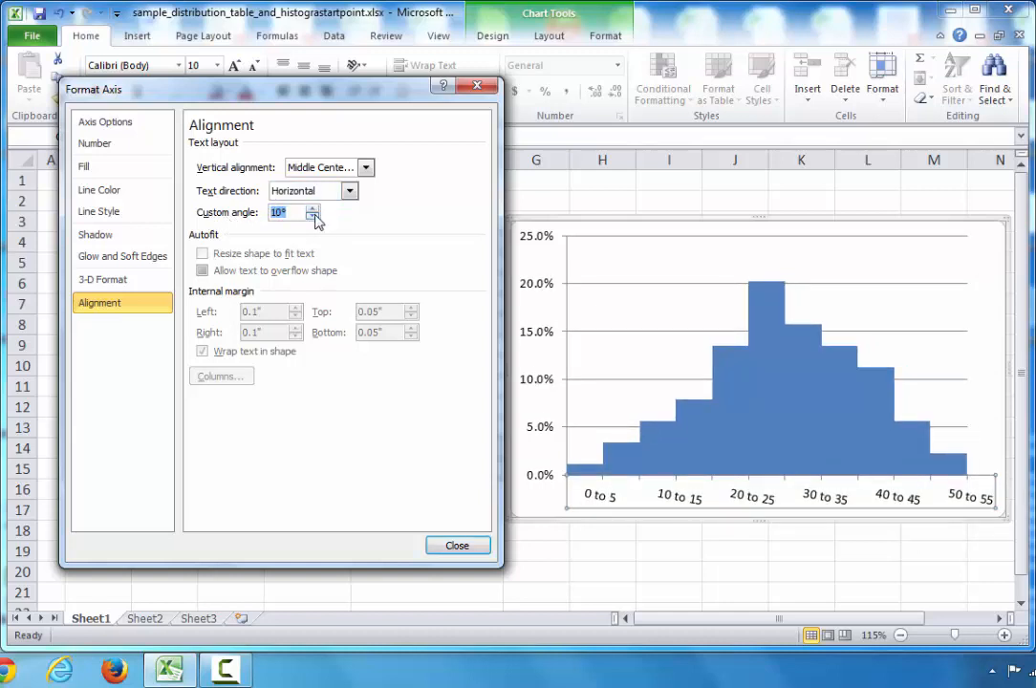
{"action": "left_click", "coordinate": [312, 209]}
{"action": "left_click_drag", "start_coordinate": [312, 215], "coordinate": [312, 215]}
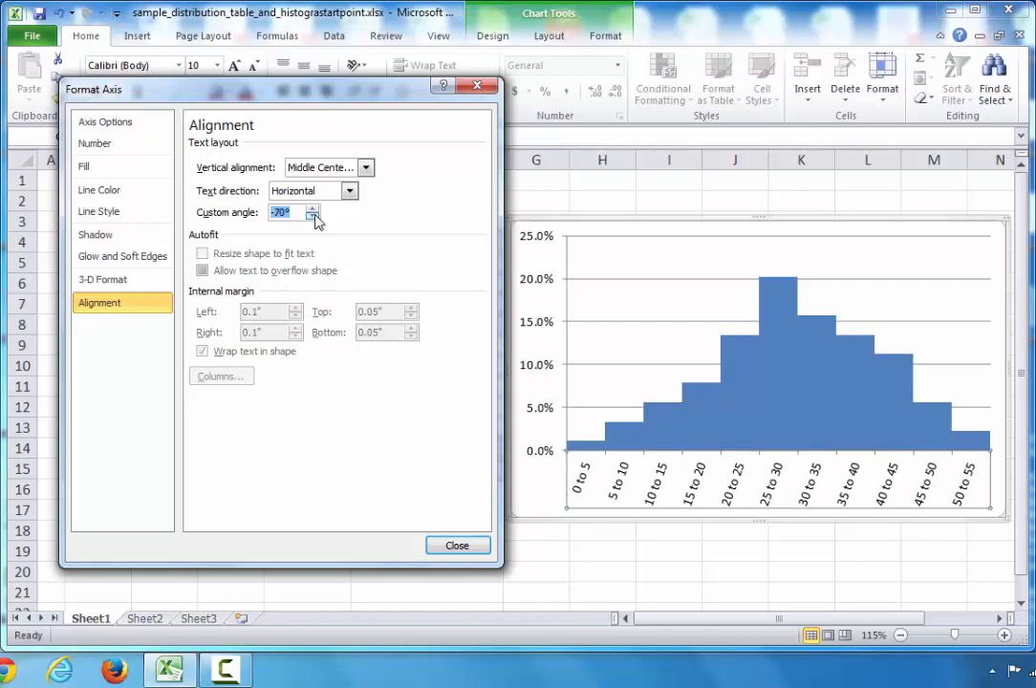
{"action": "left_click", "coordinate": [457, 546]}
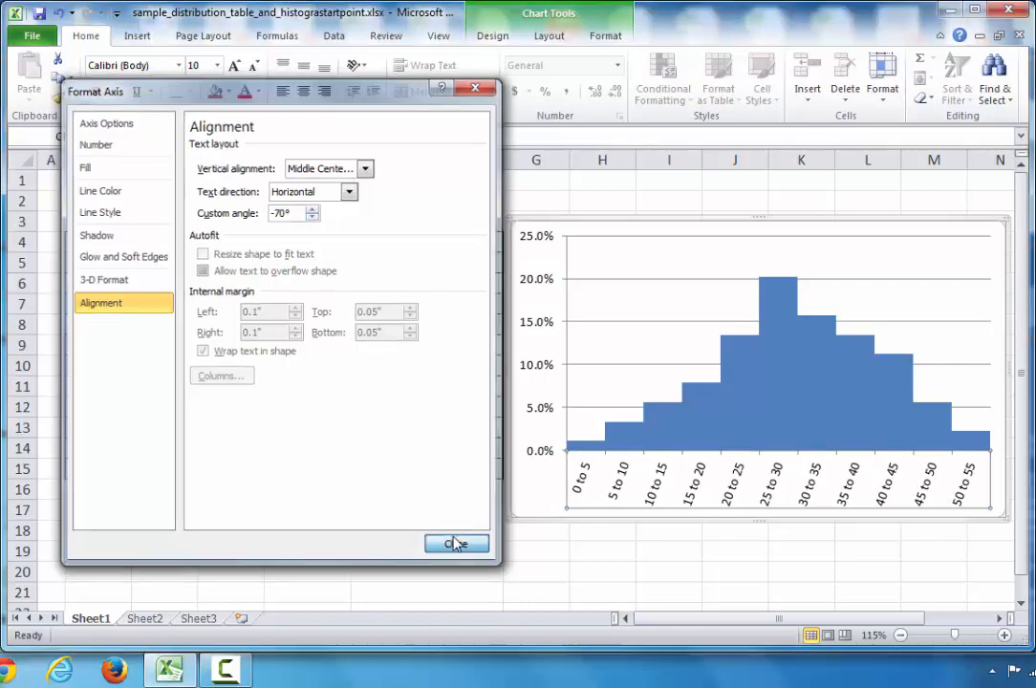
{"action": "left_click", "coordinate": [527, 554]}
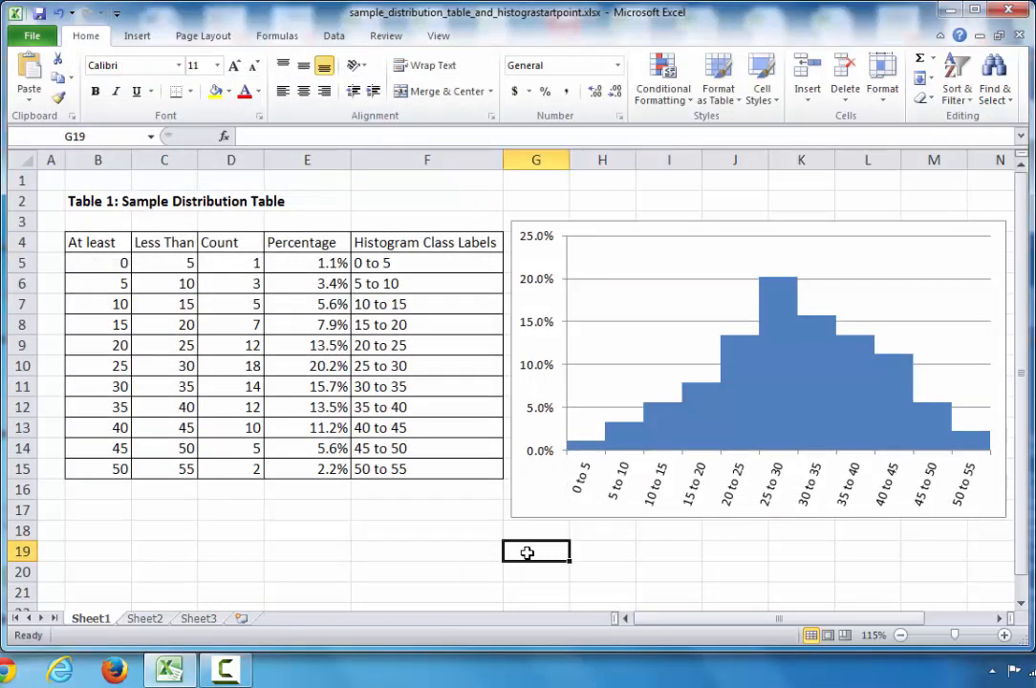
Step: Return the horizontal axis labels from the custom angle to the Rotate all text 270° direction
{"action": "right_click", "coordinate": [658, 486]}
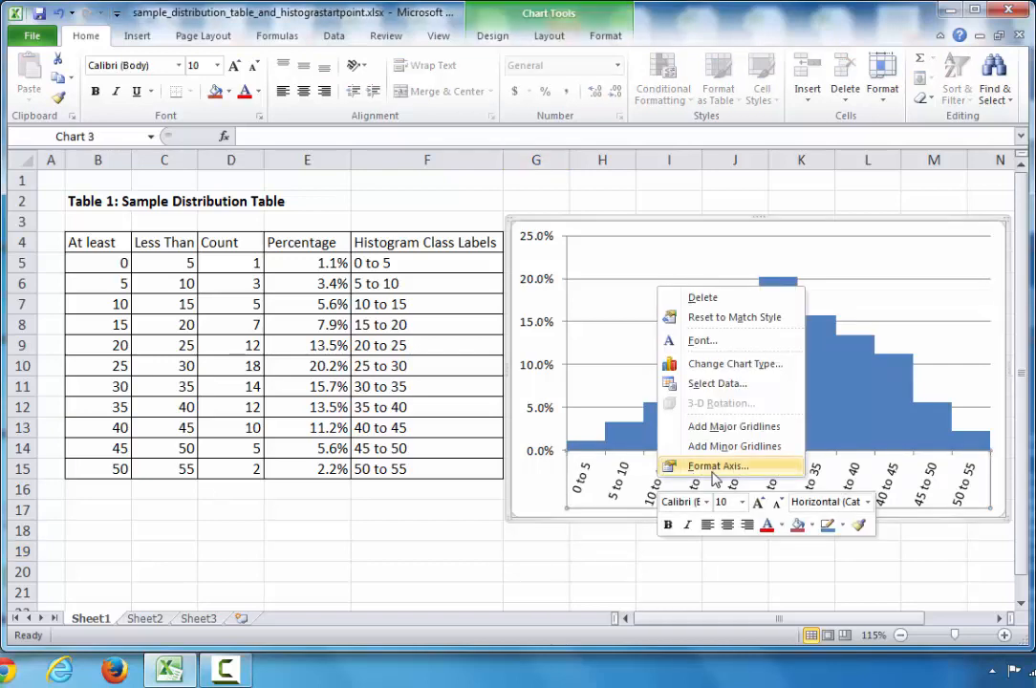
{"action": "left_click", "coordinate": [696, 462]}
{"action": "left_click", "coordinate": [144, 302]}
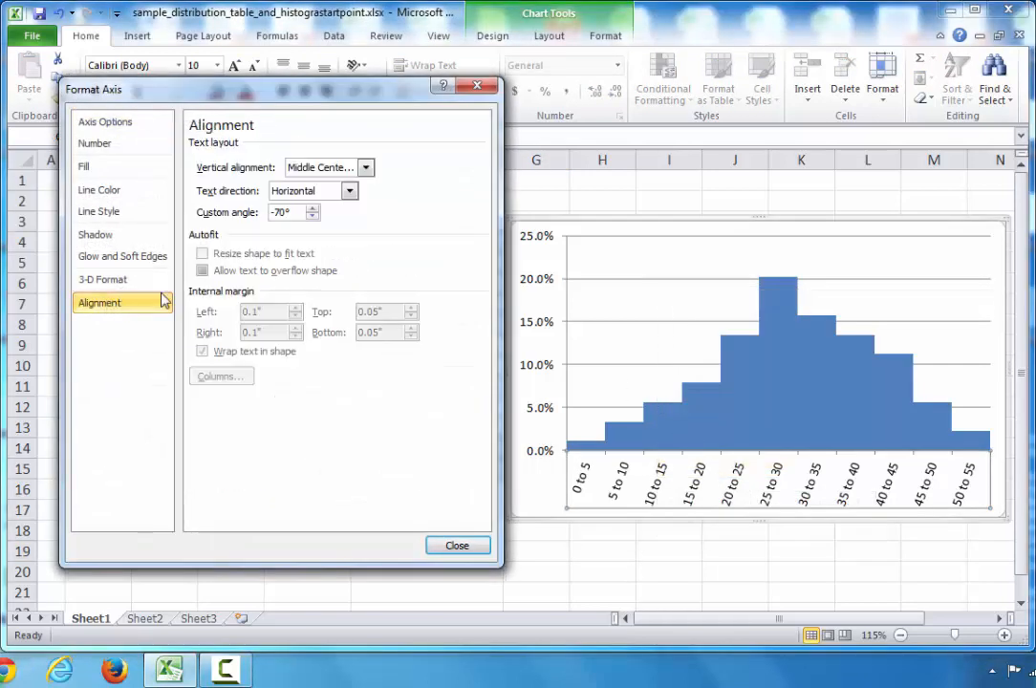
{"action": "left_click", "coordinate": [350, 193]}
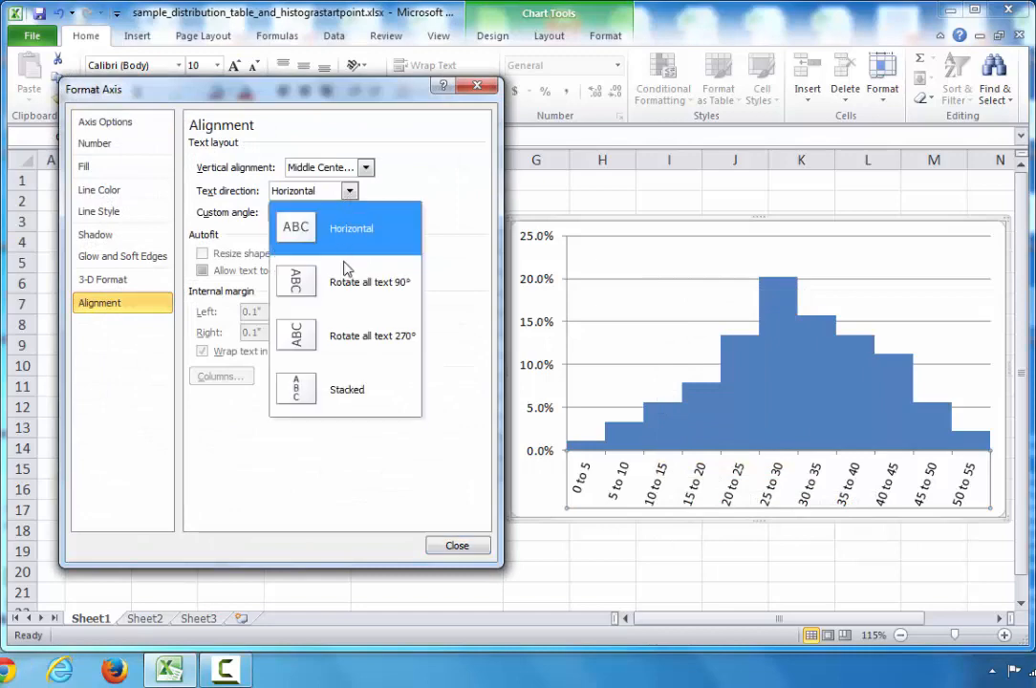
{"action": "left_click", "coordinate": [349, 337]}
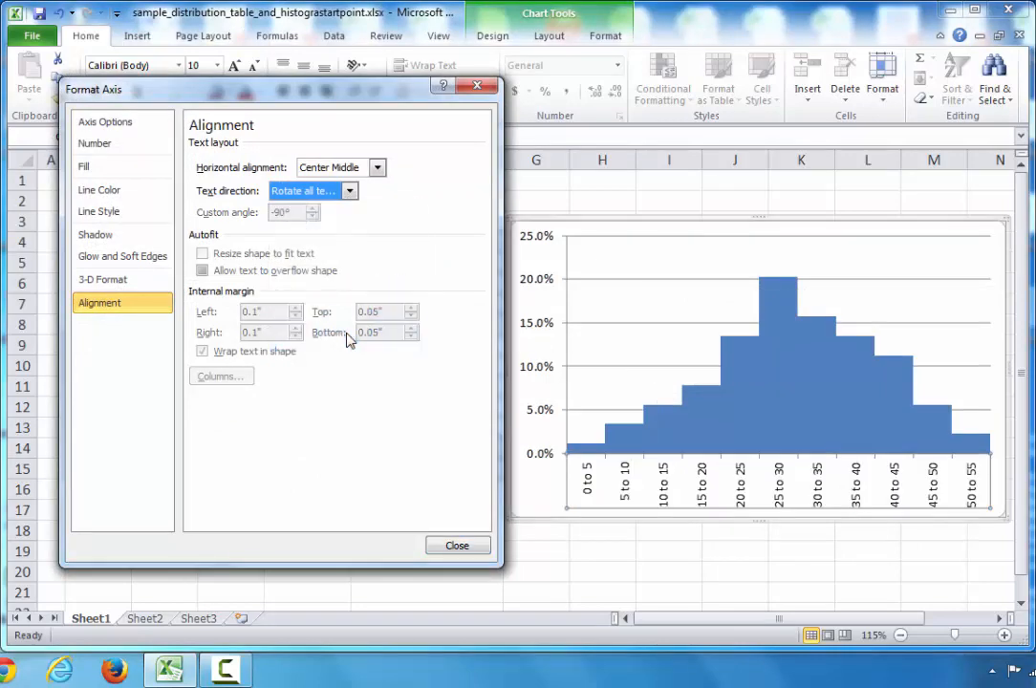
{"action": "left_click", "coordinate": [459, 546]}
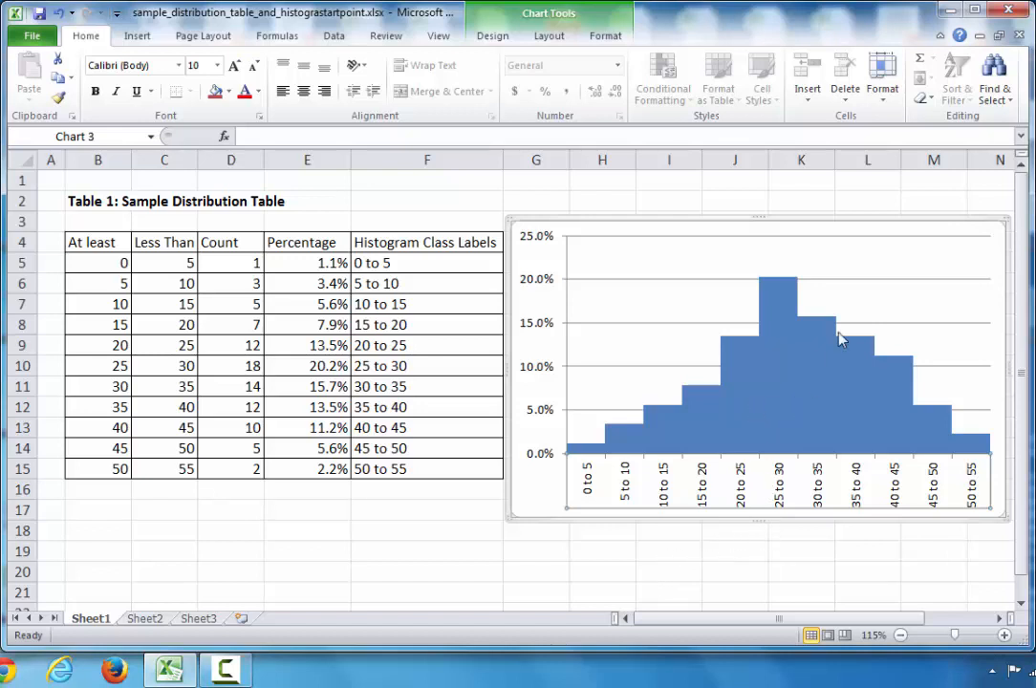
Step: Add a chart title above the histogram reading "Figure 1: Sample Histogram"
{"action": "left_click", "coordinate": [860, 245]}
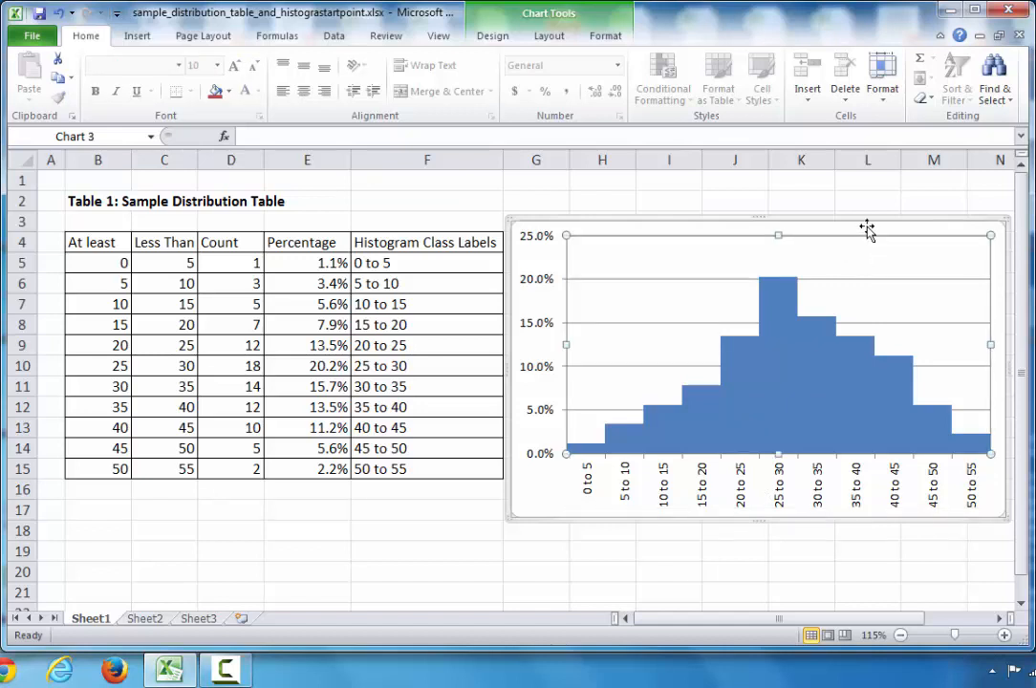
{"action": "left_click", "coordinate": [866, 229]}
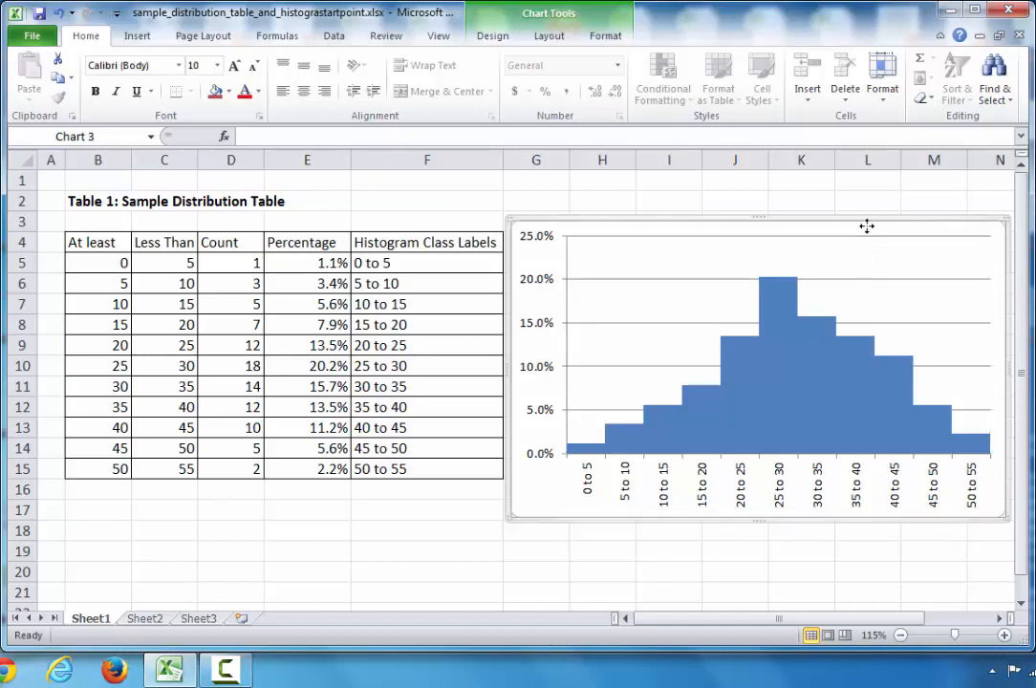
{"action": "left_click", "coordinate": [549, 38]}
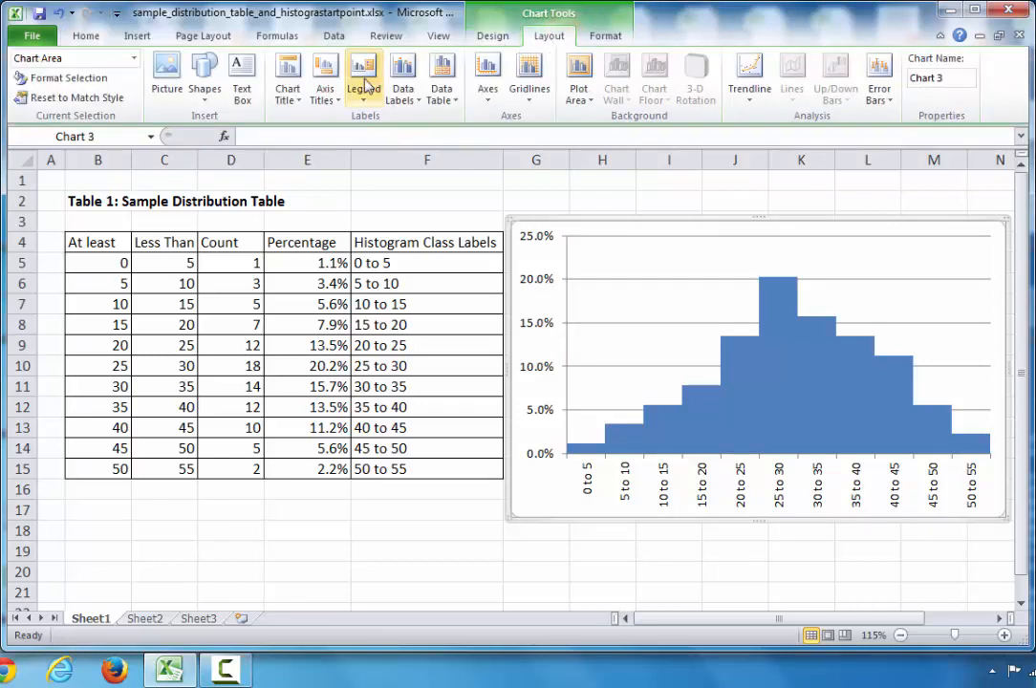
{"action": "left_click", "coordinate": [339, 100]}
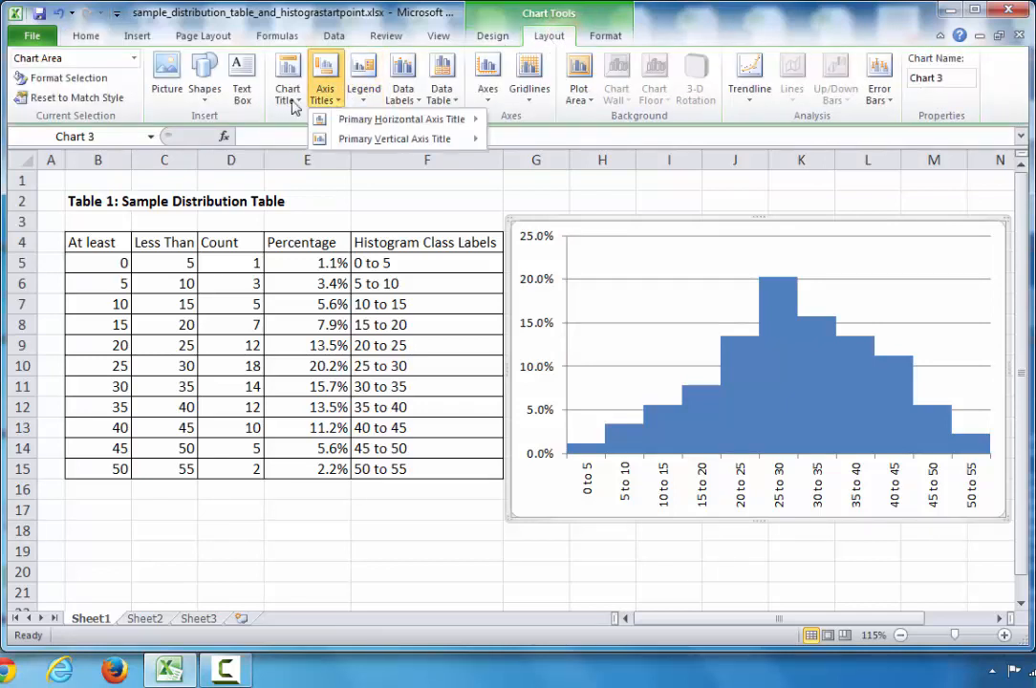
{"action": "left_click", "coordinate": [299, 103]}
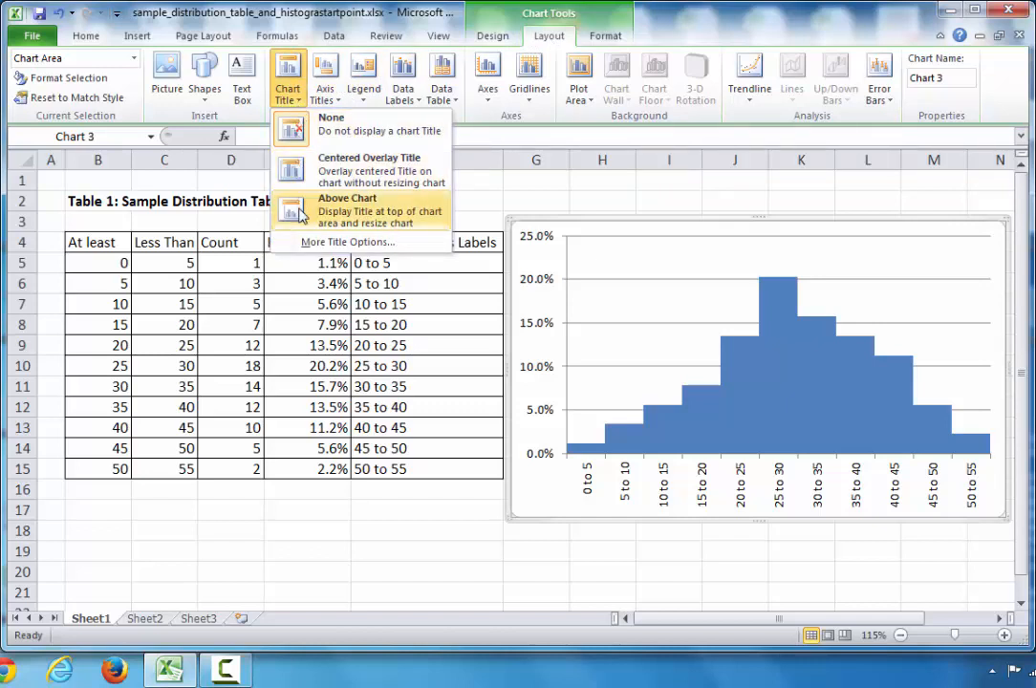
{"action": "left_click", "coordinate": [298, 210]}
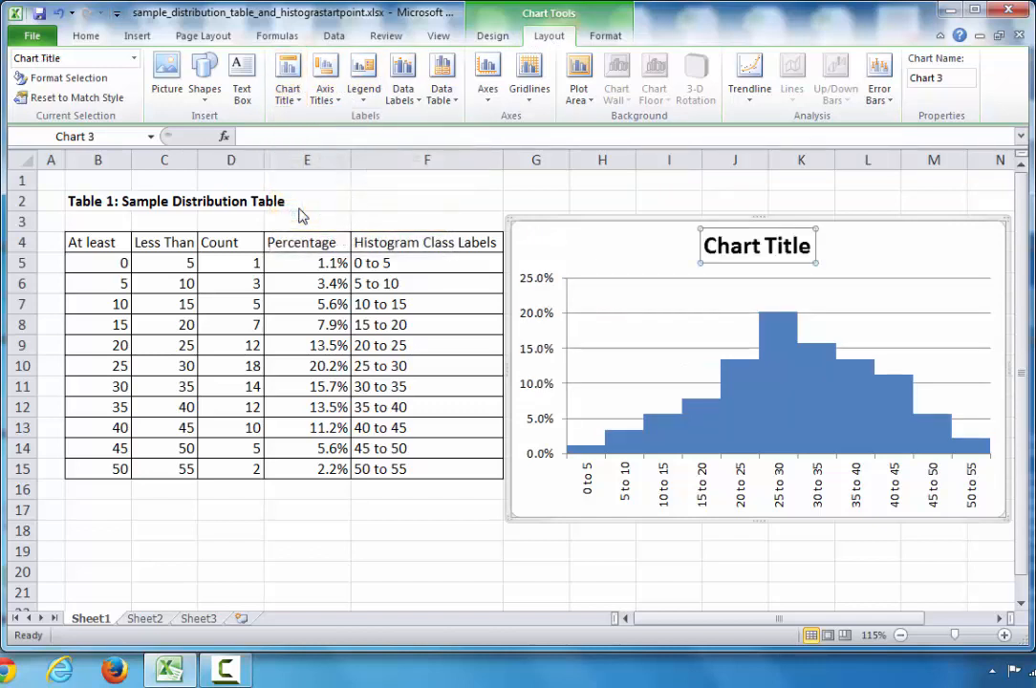
{"action": "type", "text": "Figure 1: Sample Histogram"}
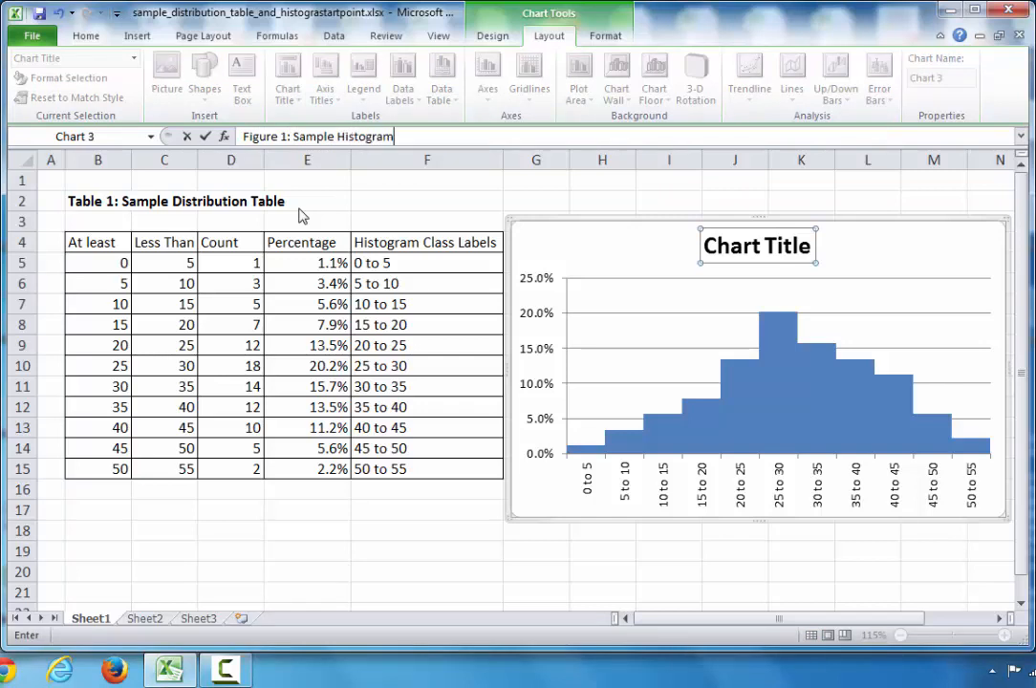
{"action": "key", "text": "Return"}
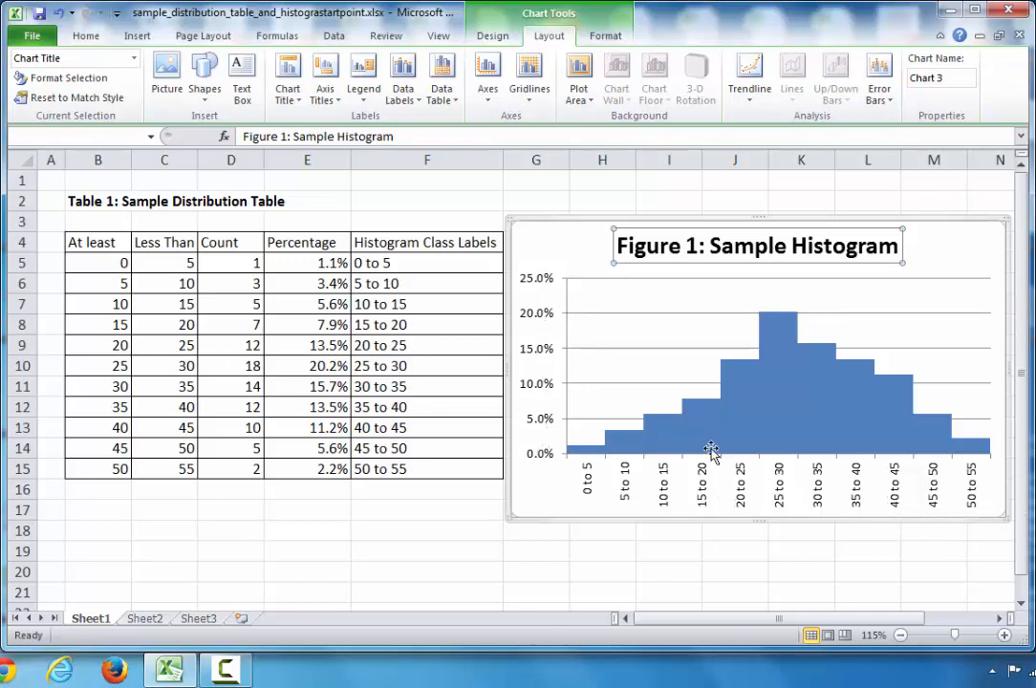
Step: Add a title below the chart's primary horizontal axis reading "Class Ranges"
{"action": "left_click", "coordinate": [325, 94]}
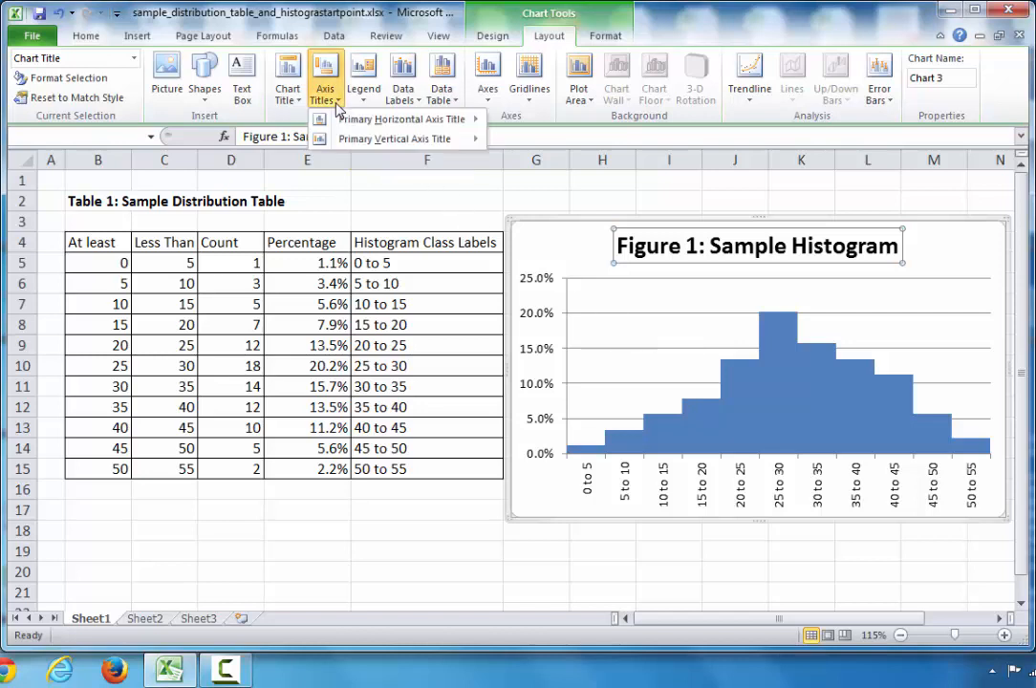
{"action": "mouse_move", "coordinate": [389, 119]}
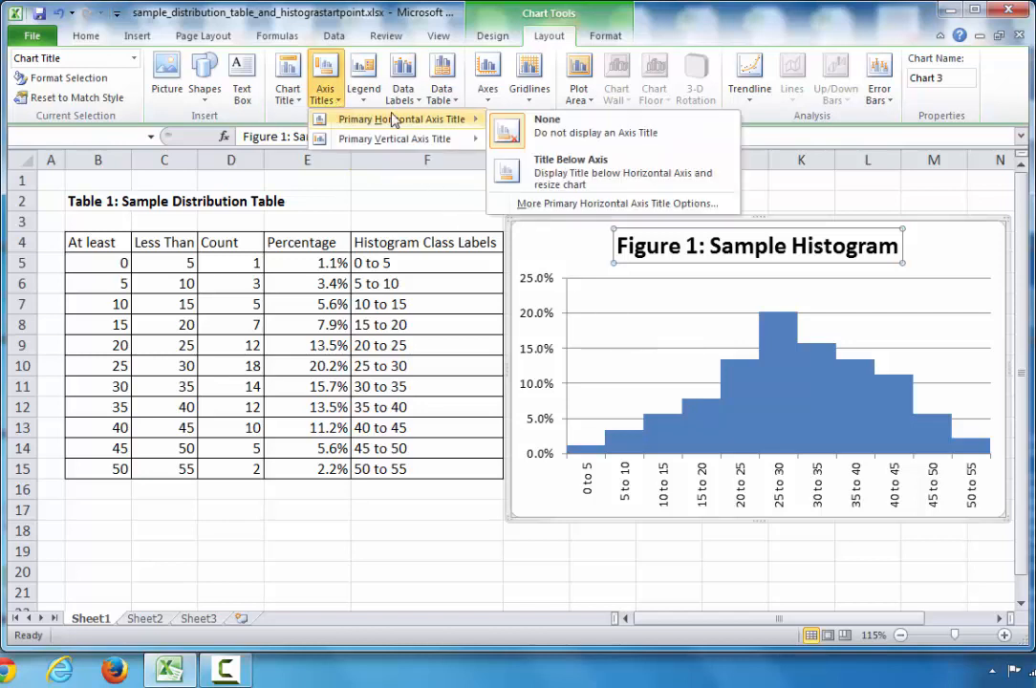
{"action": "left_click", "coordinate": [623, 184]}
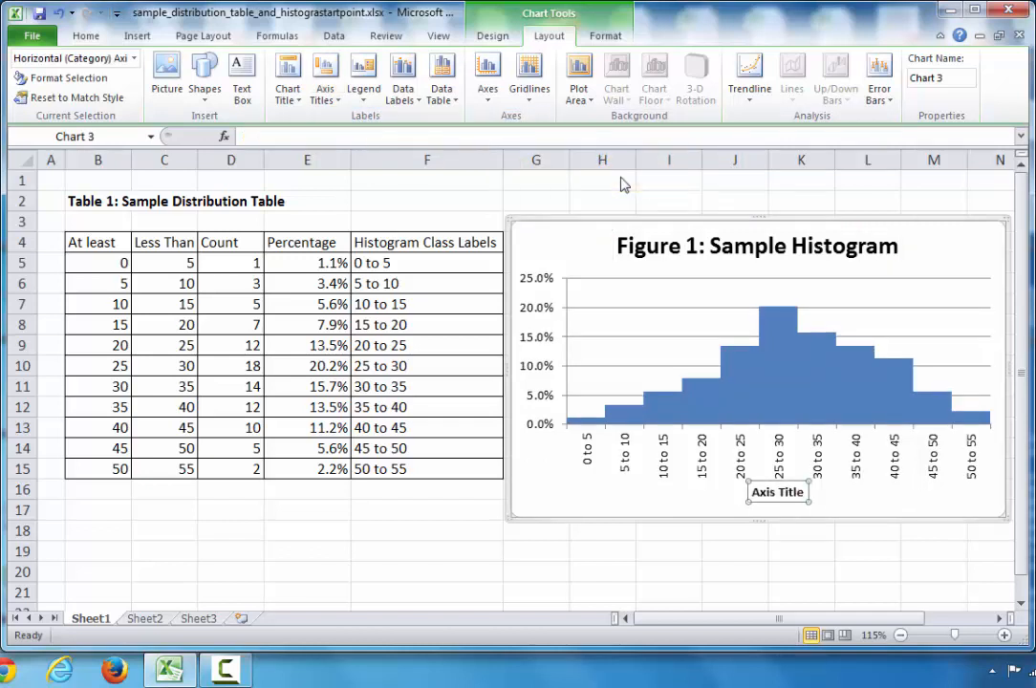
{"action": "type", "text": "Cla"}
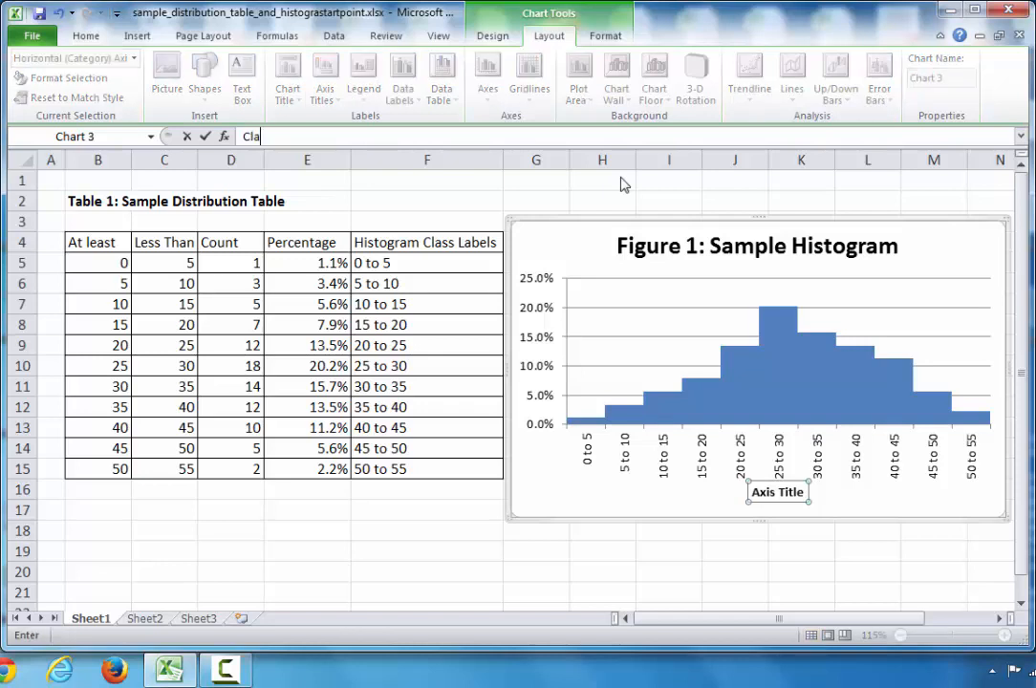
{"action": "type", "text": "ss Ranges"}
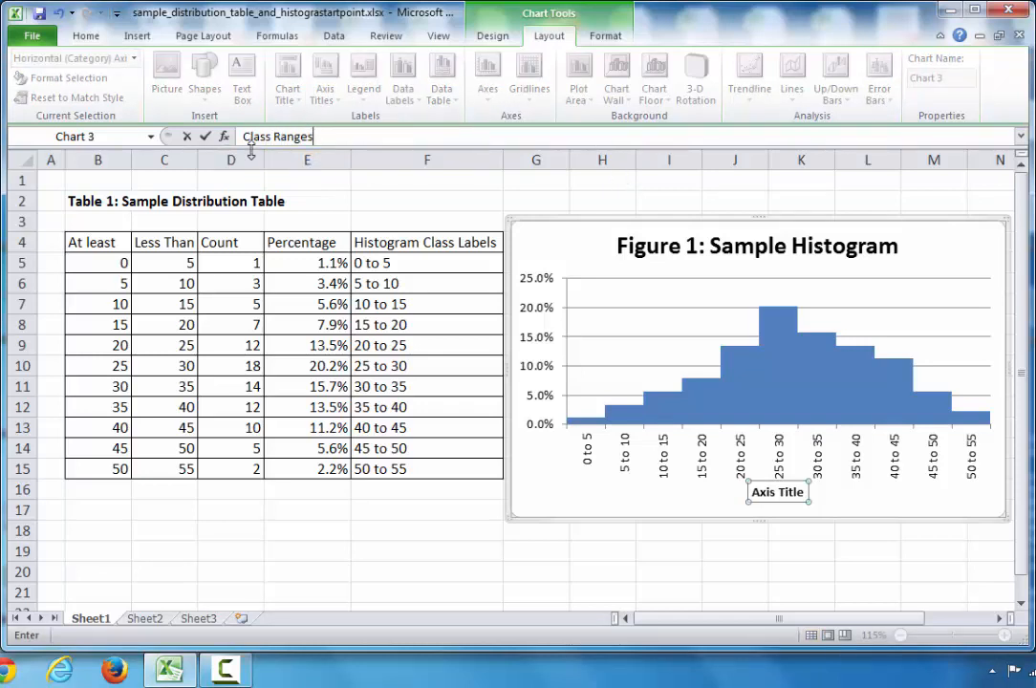
{"action": "key", "text": "Return"}
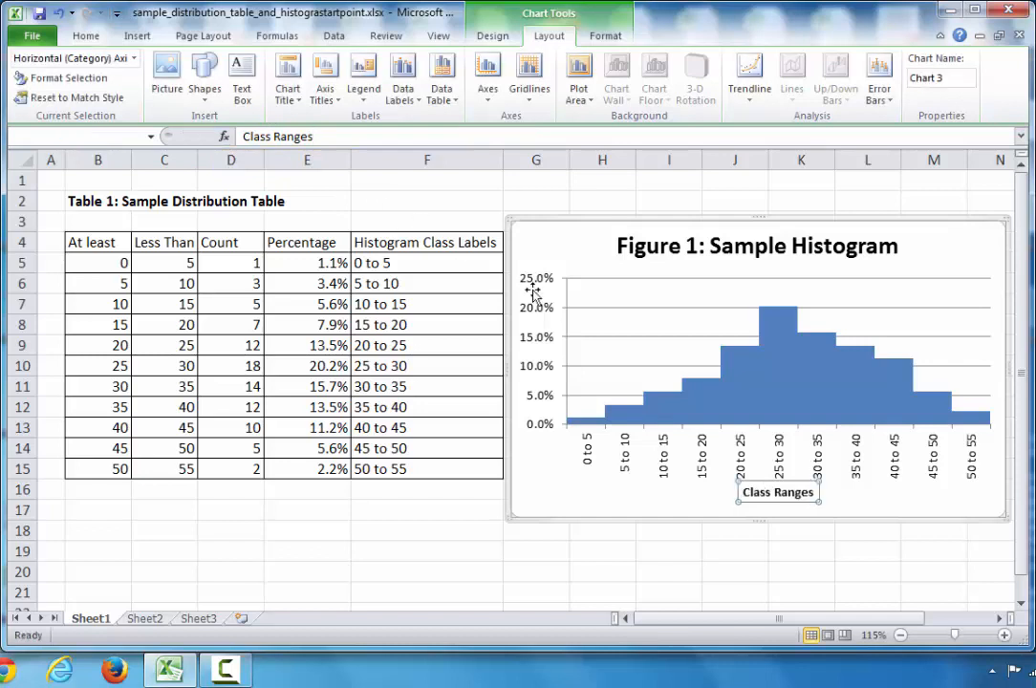
Step: Add a rotated title to the chart's primary vertical axis reading "Percentages"
{"action": "left_click", "coordinate": [325, 93]}
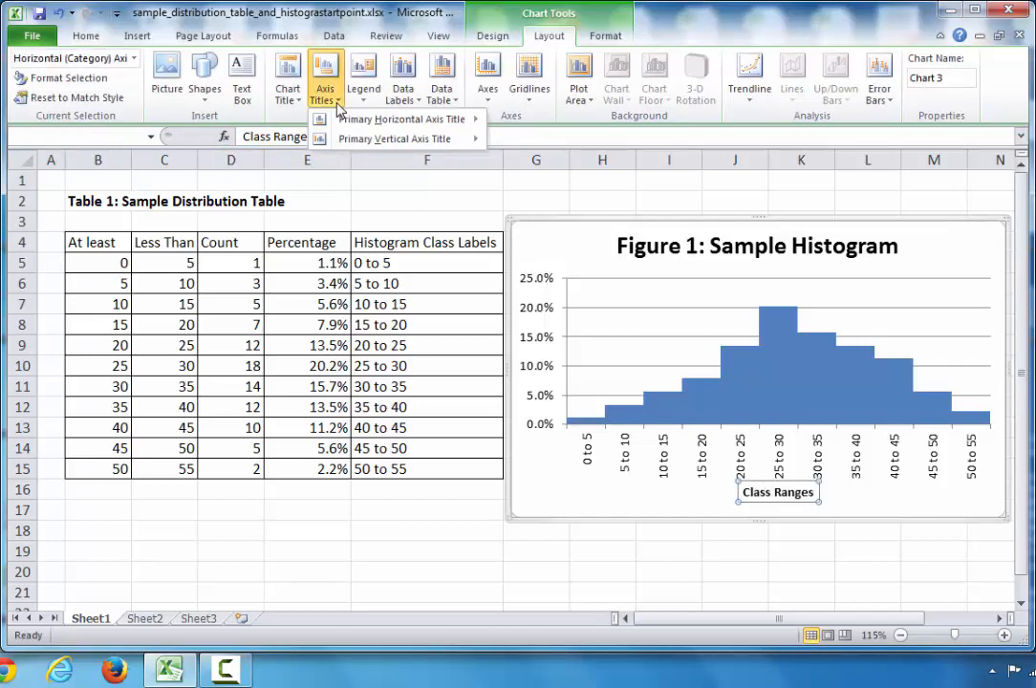
{"action": "mouse_move", "coordinate": [382, 138]}
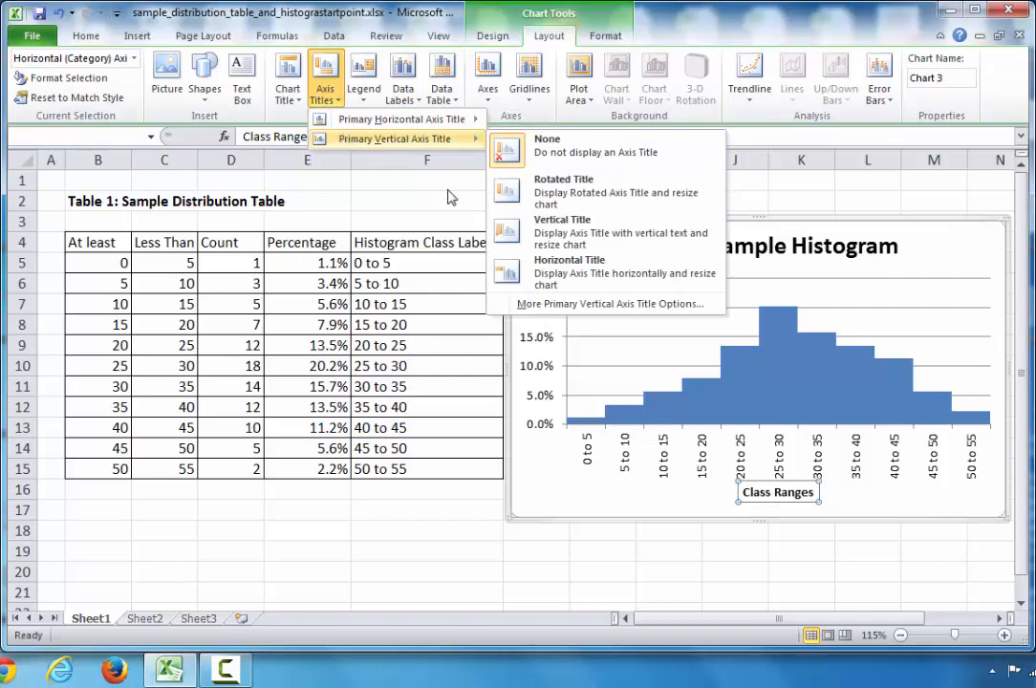
{"action": "left_click", "coordinate": [568, 202]}
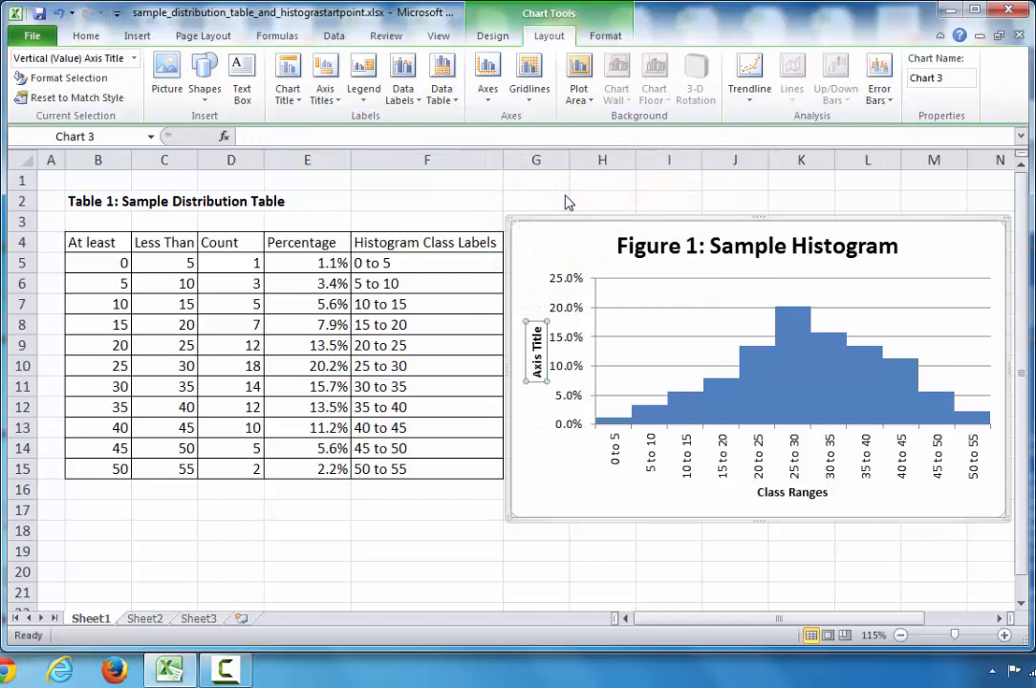
{"action": "type", "text": "Percentages"}
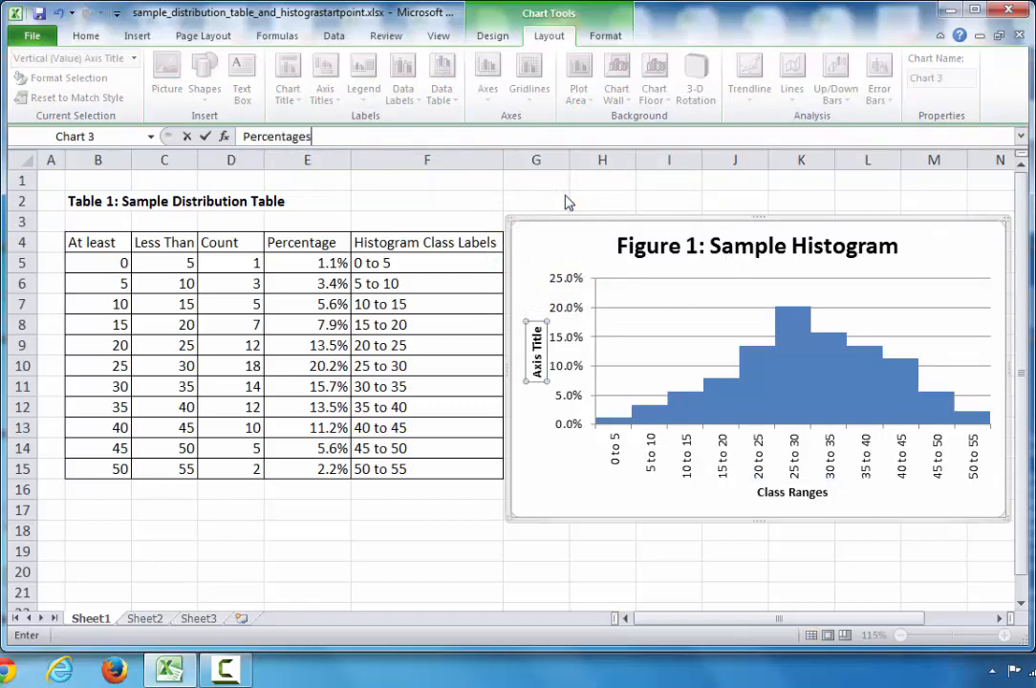
{"action": "key", "text": "Return"}
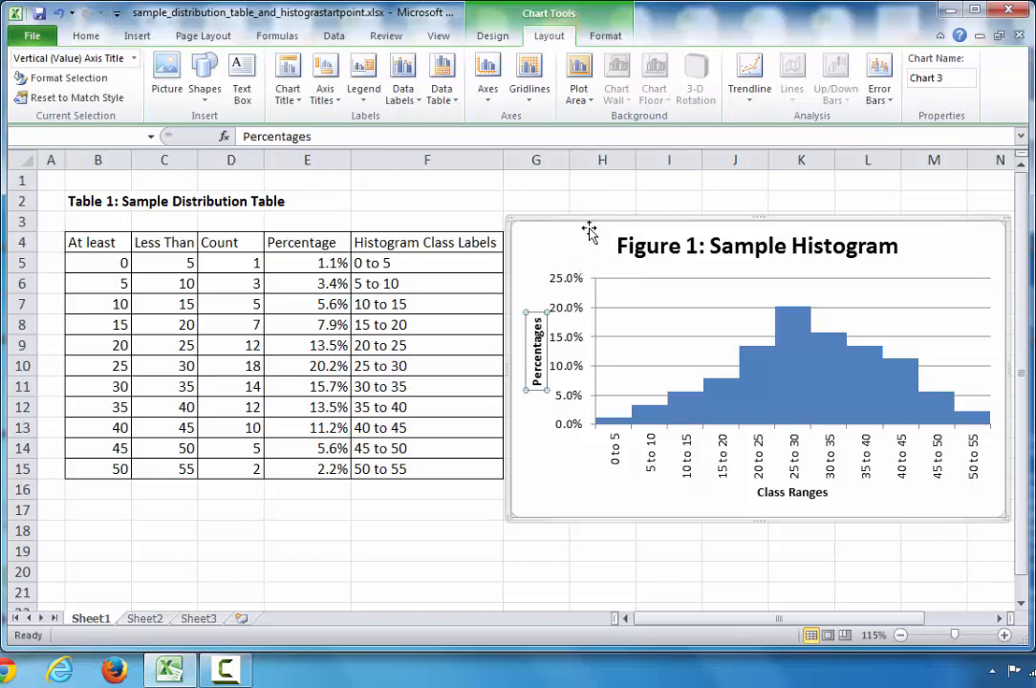
Step: Move the chart slightly away from the distribution table and deselect it by selecting cell F20
{"action": "left_click_drag", "start_coordinate": [590, 220], "coordinate": [599, 220]}
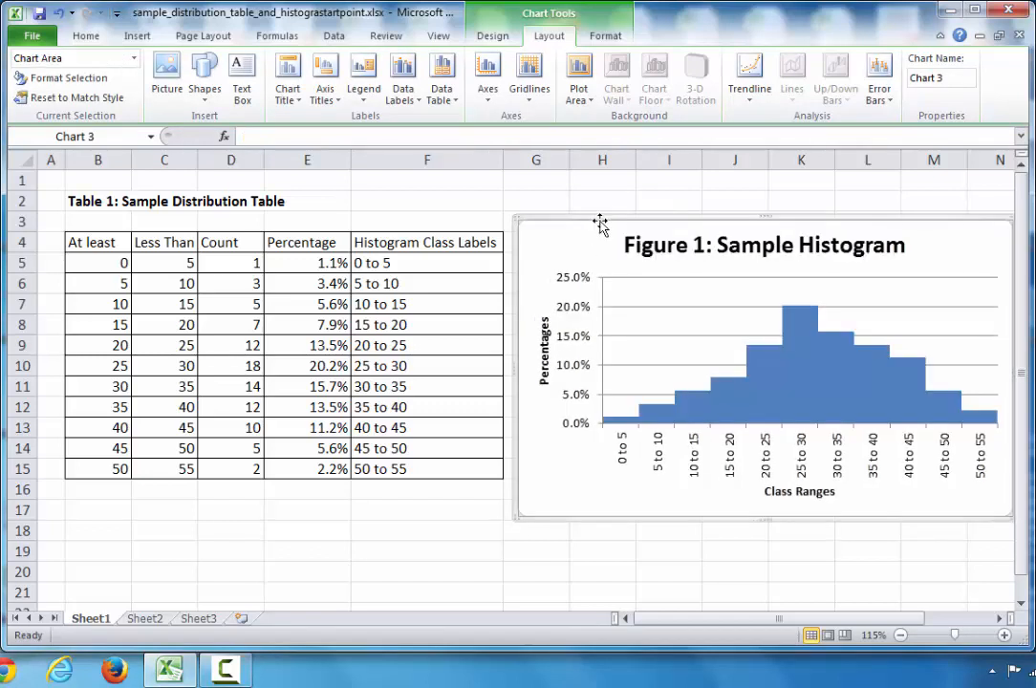
{"action": "left_click", "coordinate": [458, 573]}
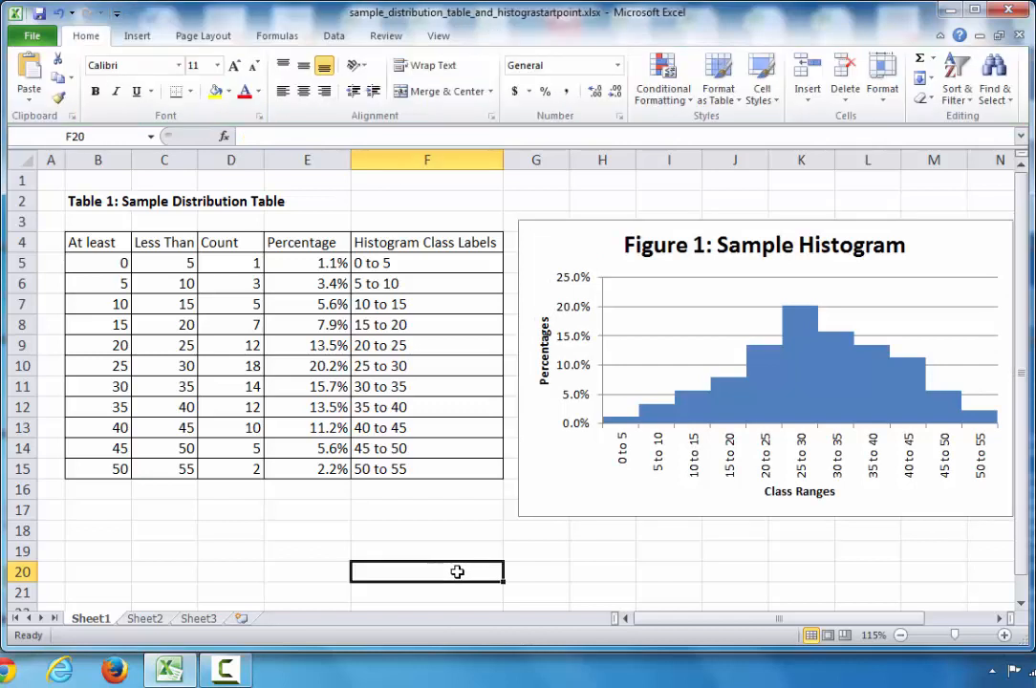